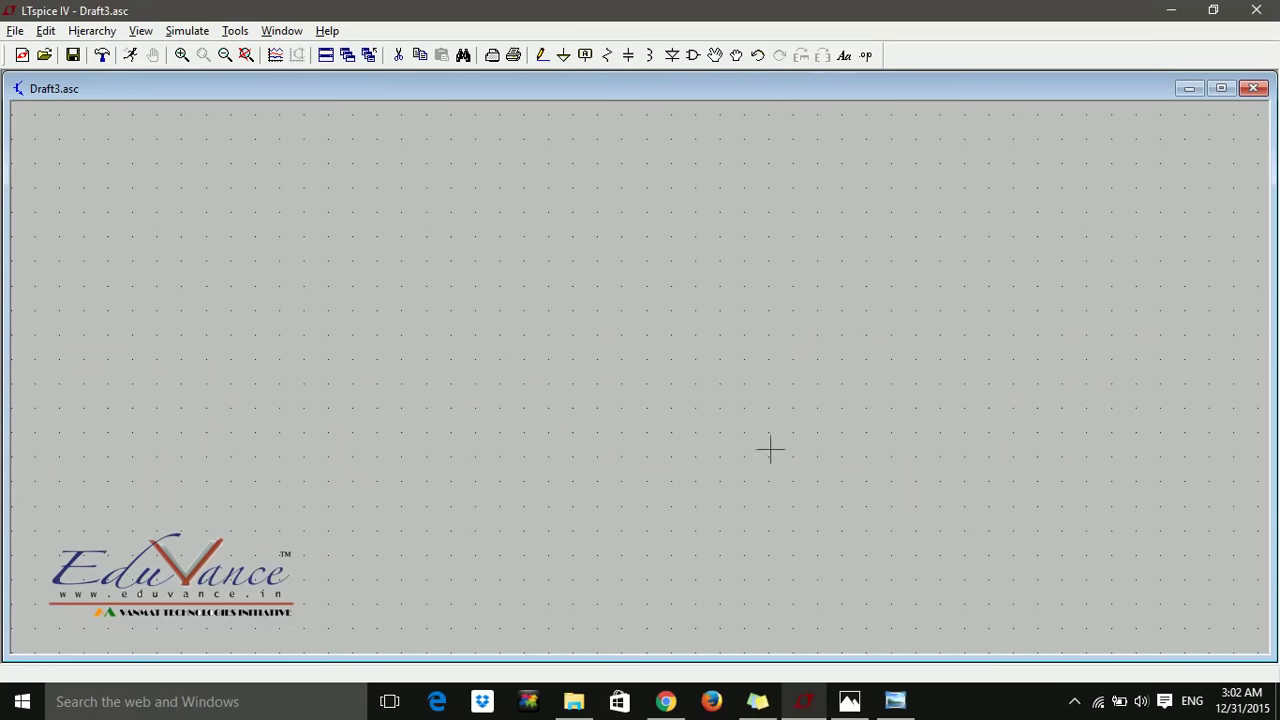
- After viewing the reference RC circuit image, place voltage source V1 on the schematic
{"action": "left_click", "coordinate": [850, 703]}
{"action": "left_click", "coordinate": [693, 56]}
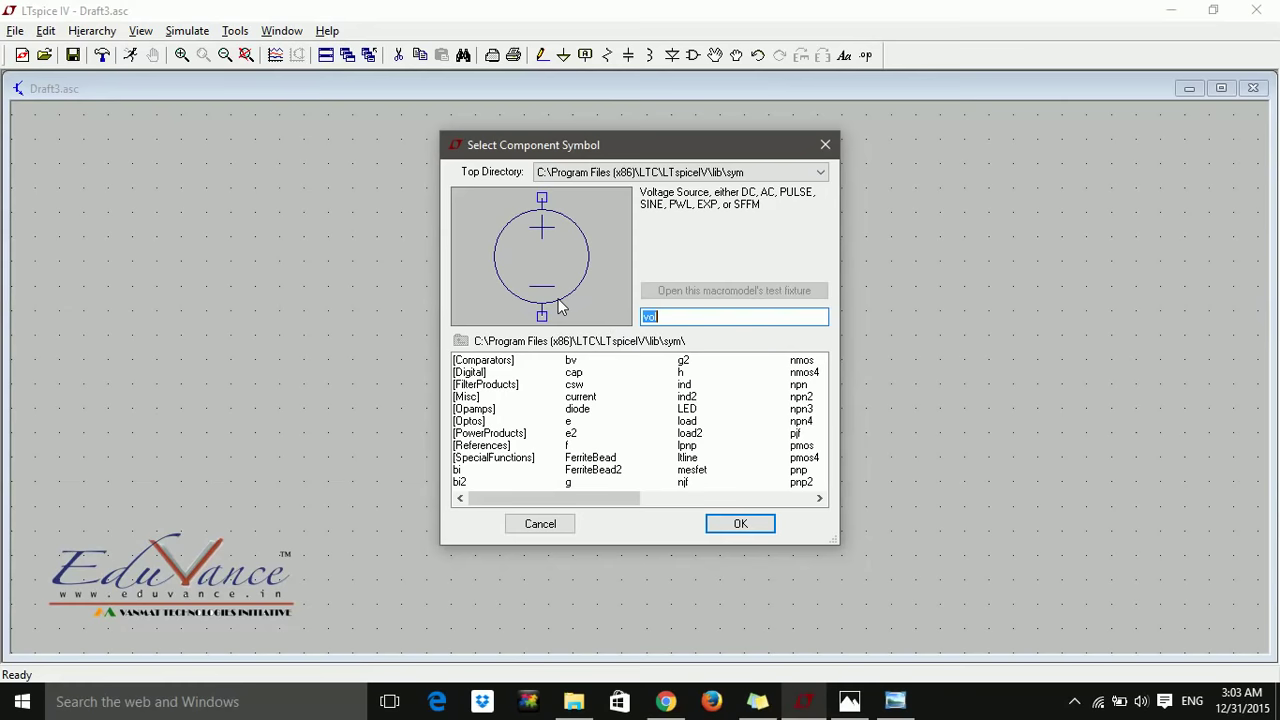
{"action": "left_click", "coordinate": [735, 522]}
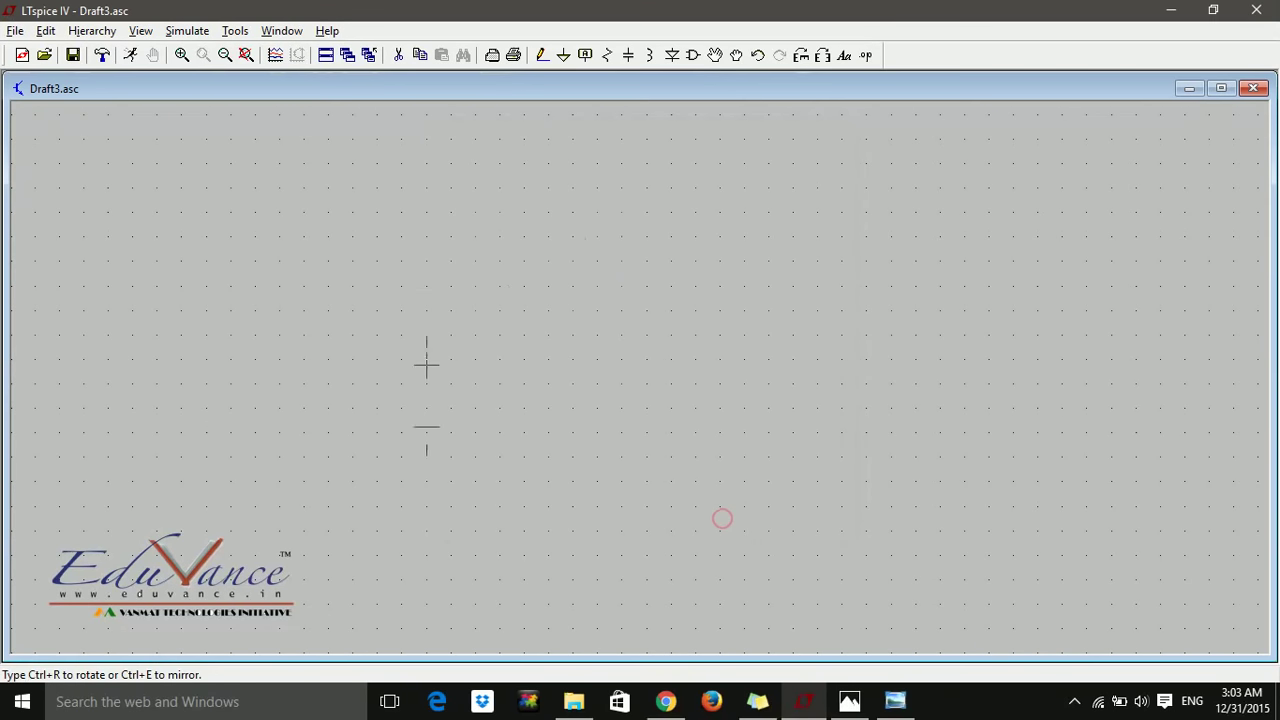
{"action": "left_click", "coordinate": [401, 345]}
{"action": "right_click", "coordinate": [611, 310]}
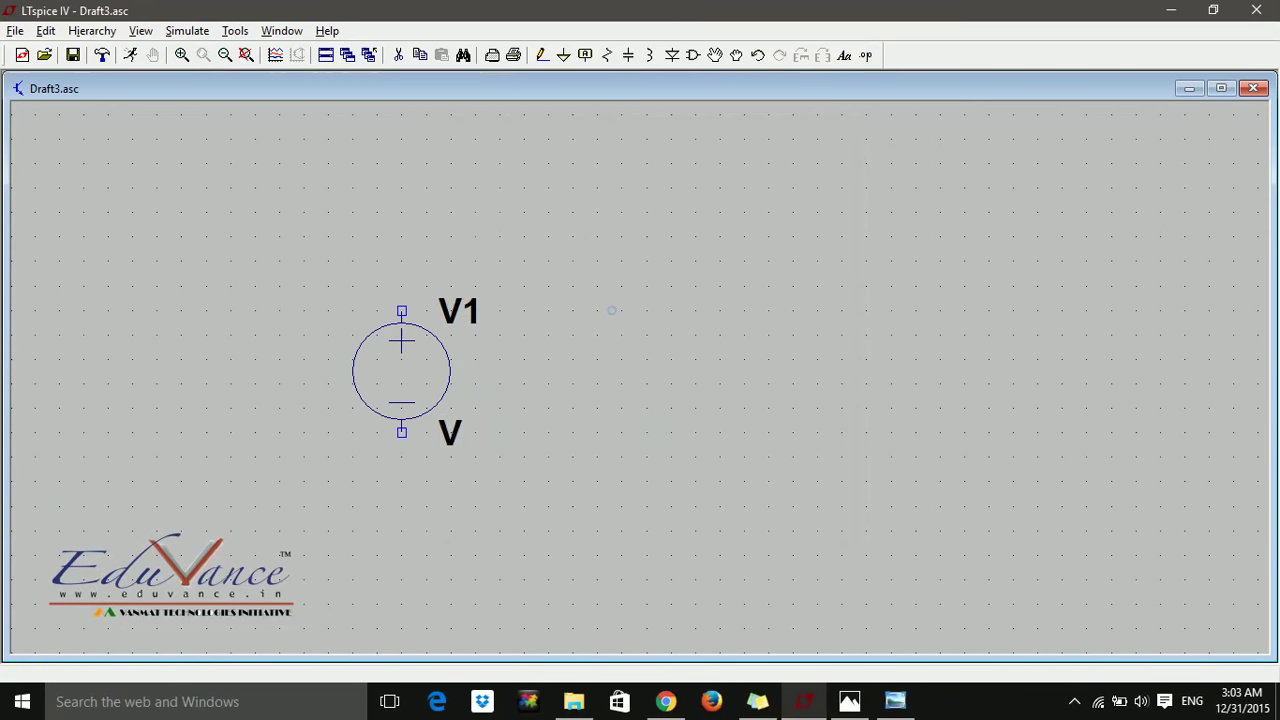
- Place a horizontally rotated resistor R1 to the right of V1
{"action": "left_click", "coordinate": [690, 56]}
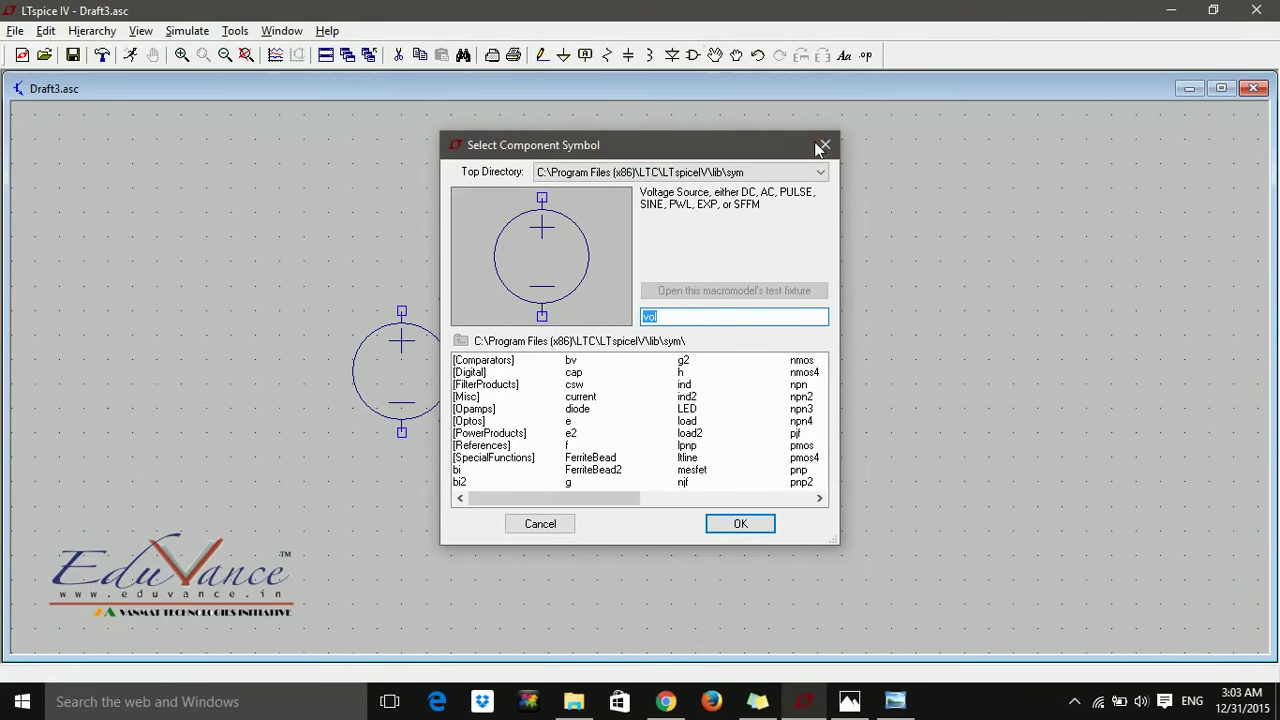
{"action": "left_click", "coordinate": [823, 145]}
{"action": "left_click", "coordinate": [613, 58]}
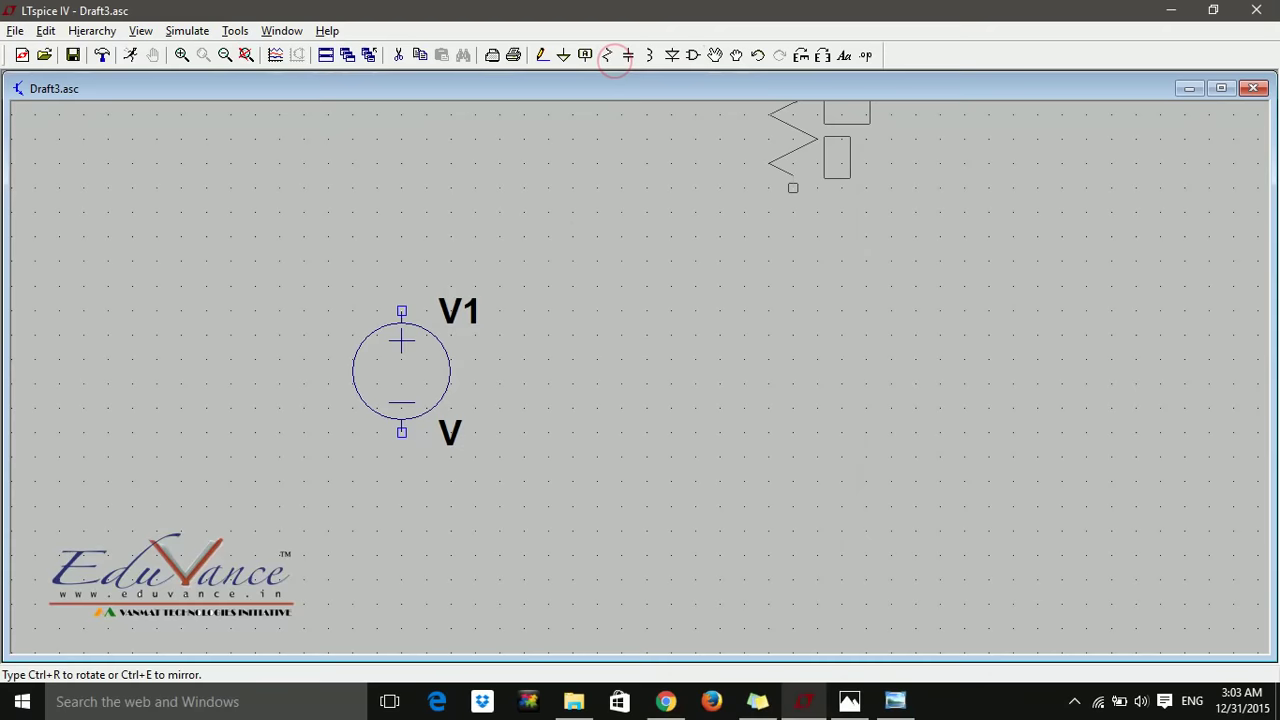
{"action": "left_click", "coordinate": [801, 56]}
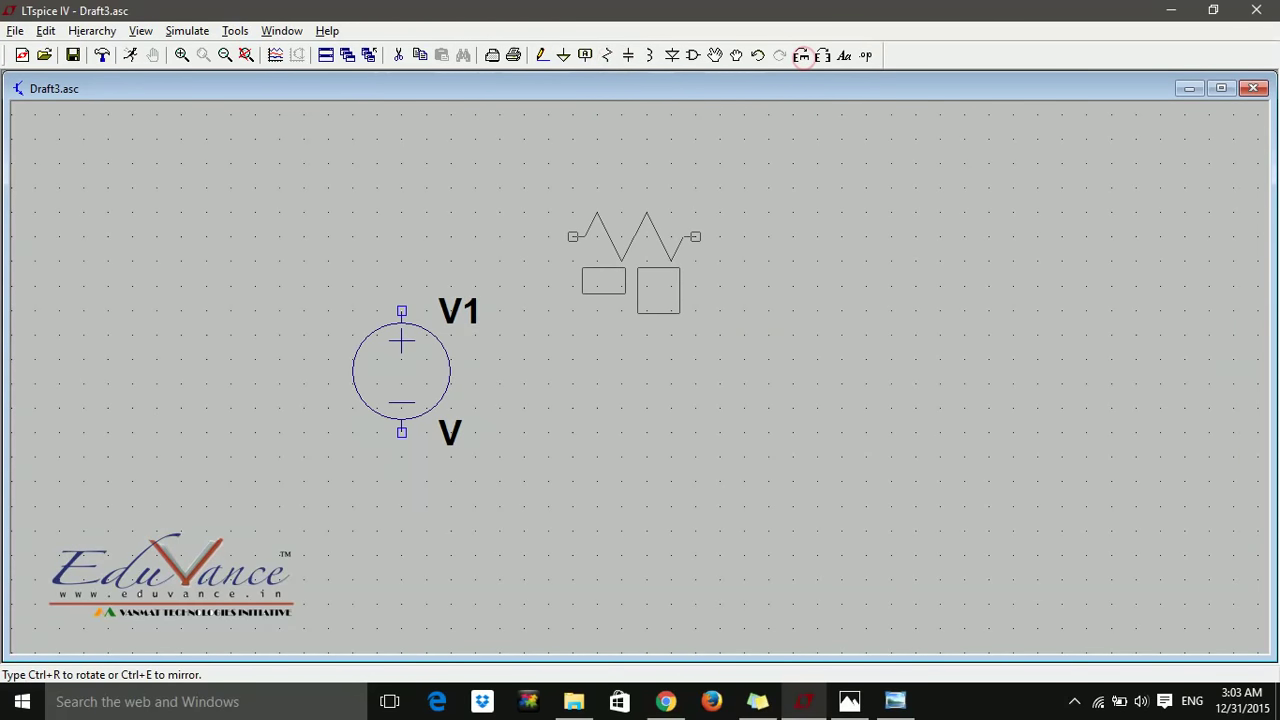
{"action": "left_click", "coordinate": [648, 300]}
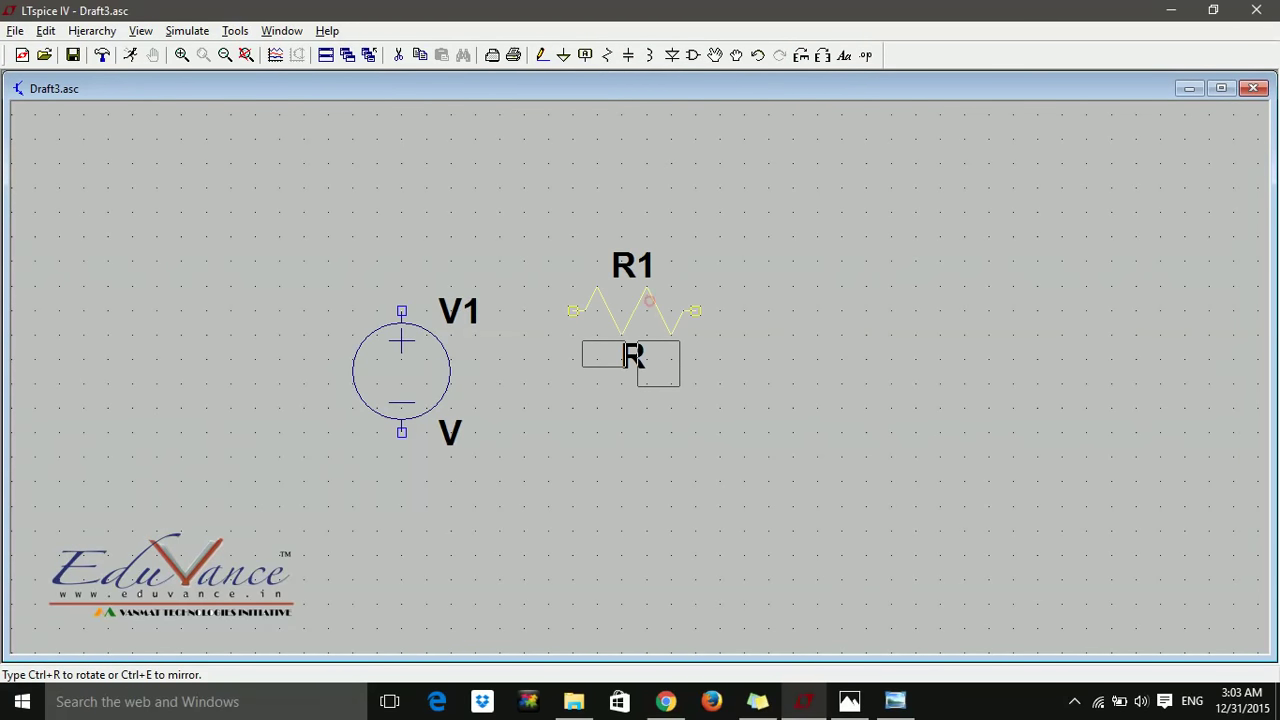
{"action": "right_click", "coordinate": [789, 257]}
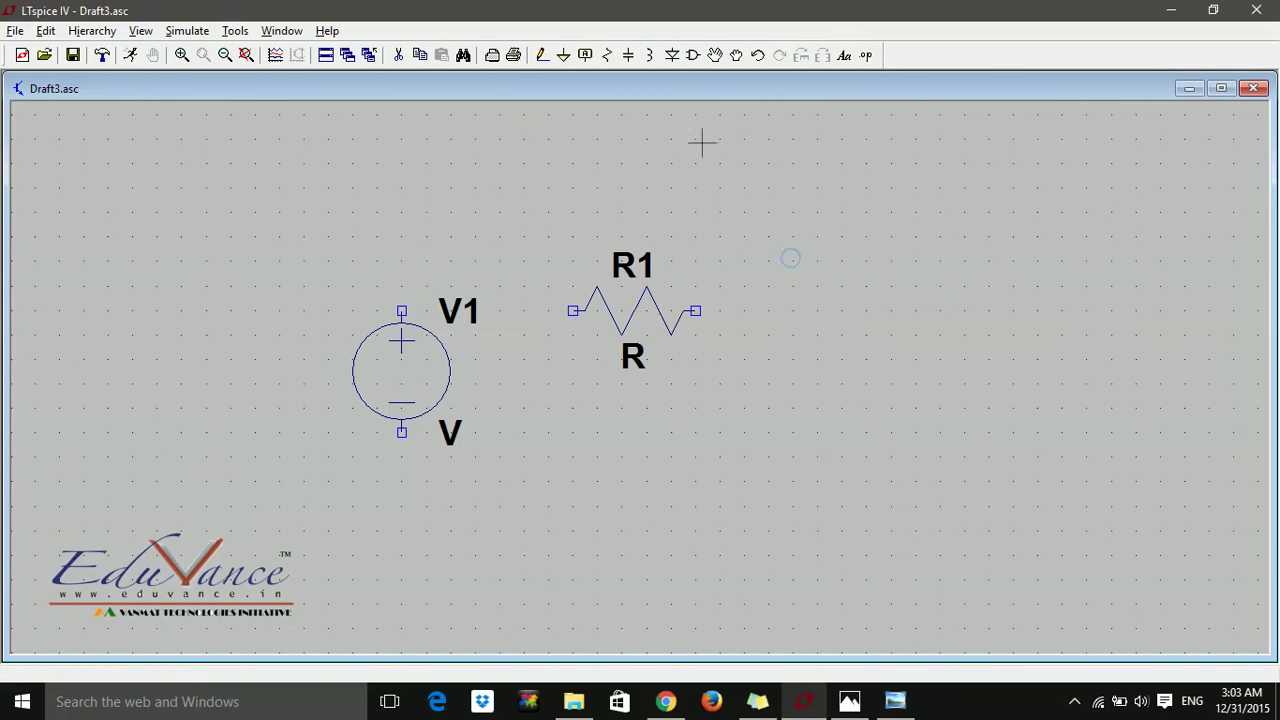
- Place capacitor C1 right of the resistor, with ground symbols below V1 and C1
{"action": "left_click", "coordinate": [627, 55]}
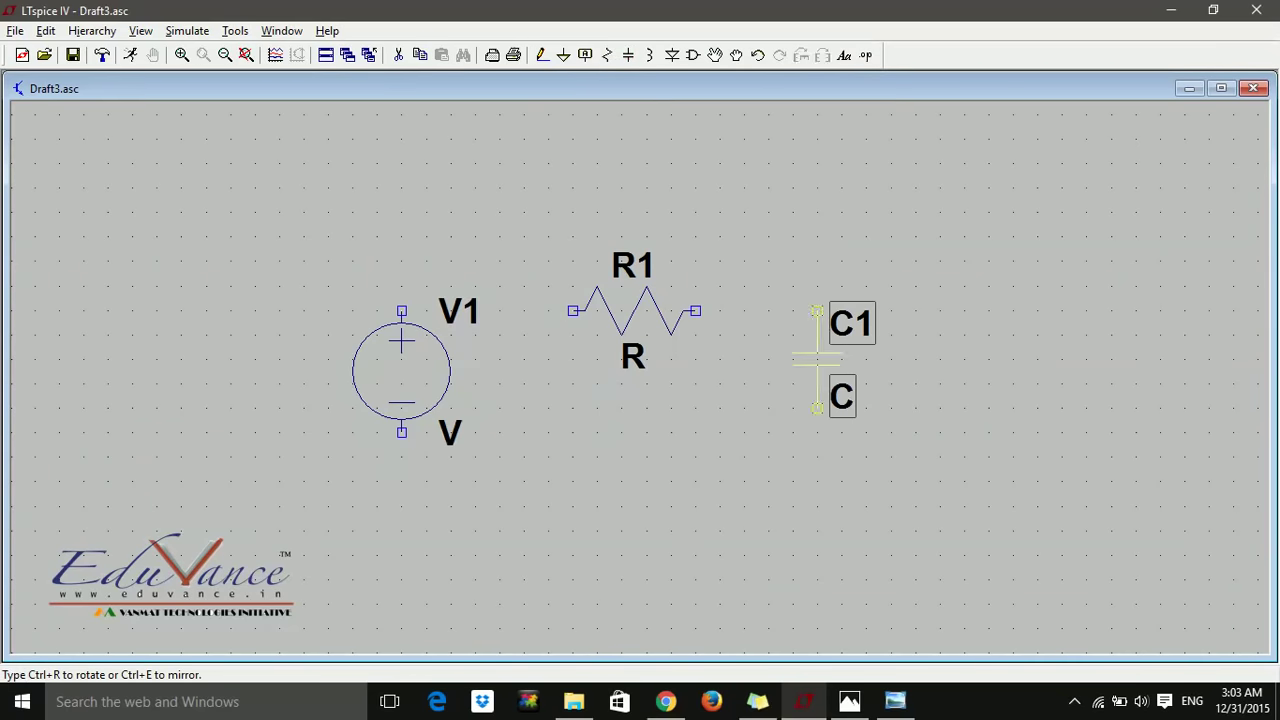
{"action": "left_click", "coordinate": [817, 312]}
{"action": "right_click", "coordinate": [728, 355]}
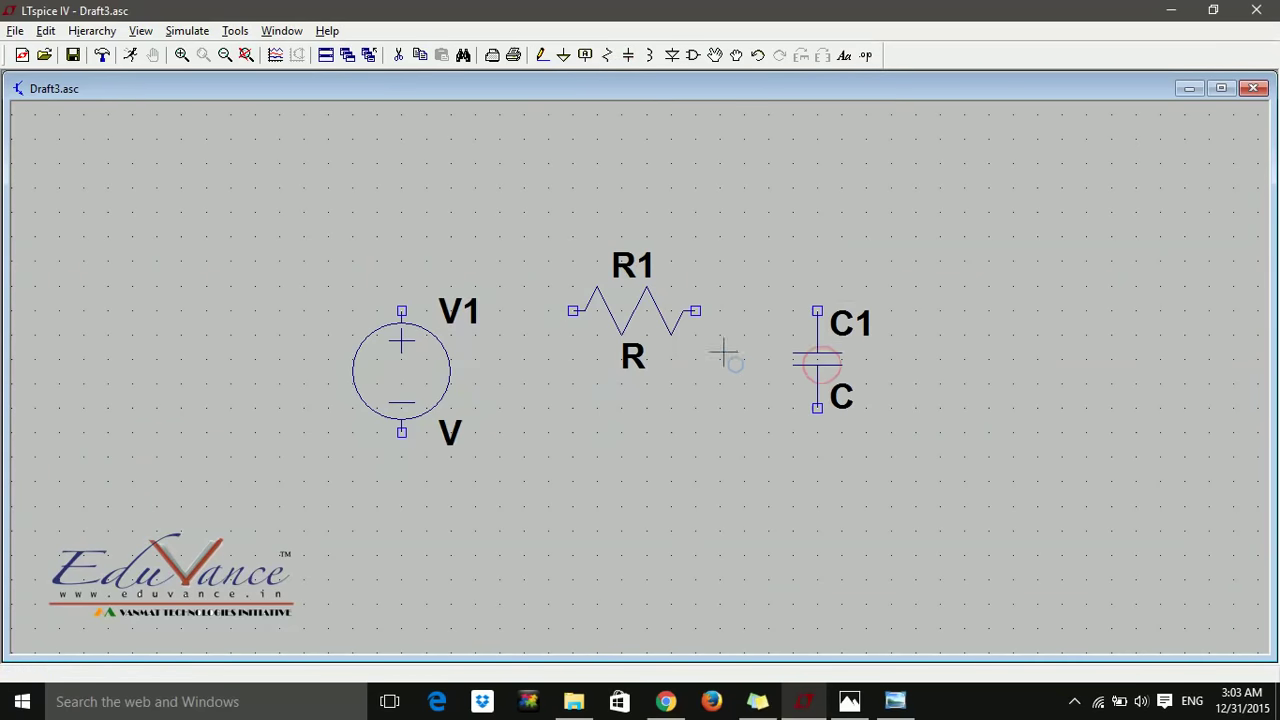
{"action": "left_click", "coordinate": [565, 55]}
{"action": "left_click", "coordinate": [401, 507]}
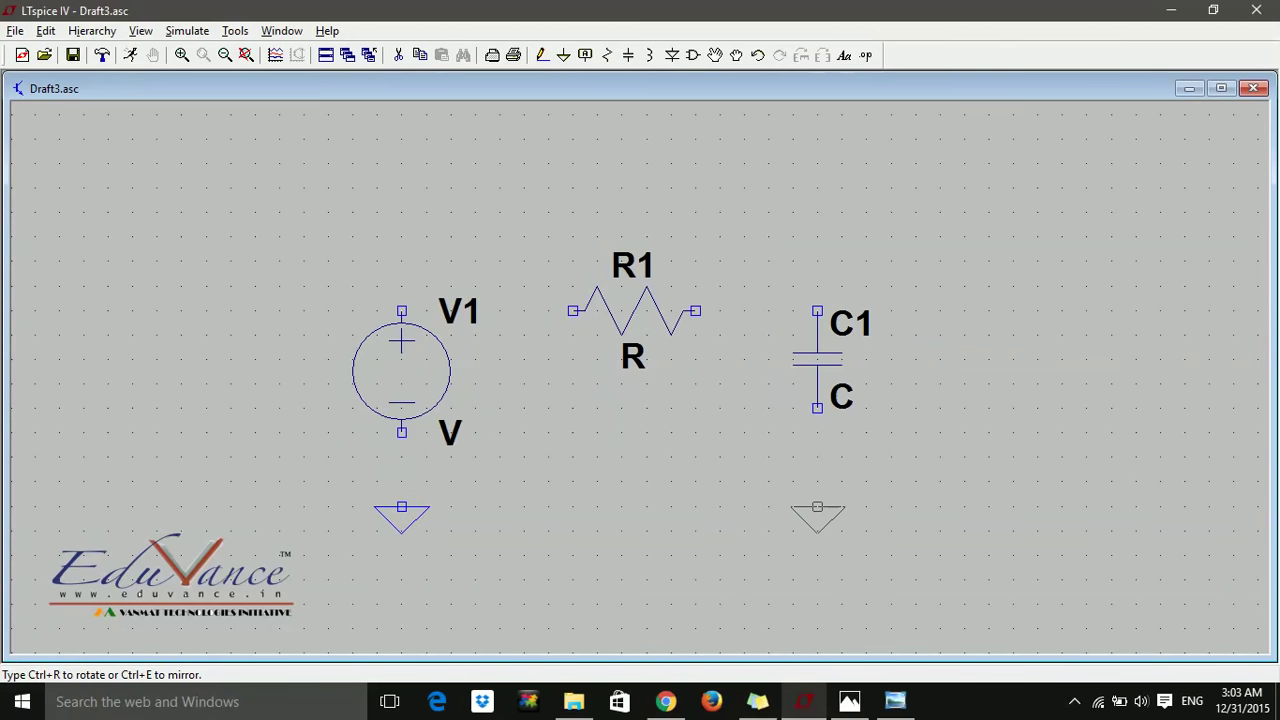
{"action": "left_click", "coordinate": [817, 507]}
- Wire left ground to V1, V1 to R1, R1 to C1, and C1 to the right ground
{"action": "right_click", "coordinate": [745, 497]}
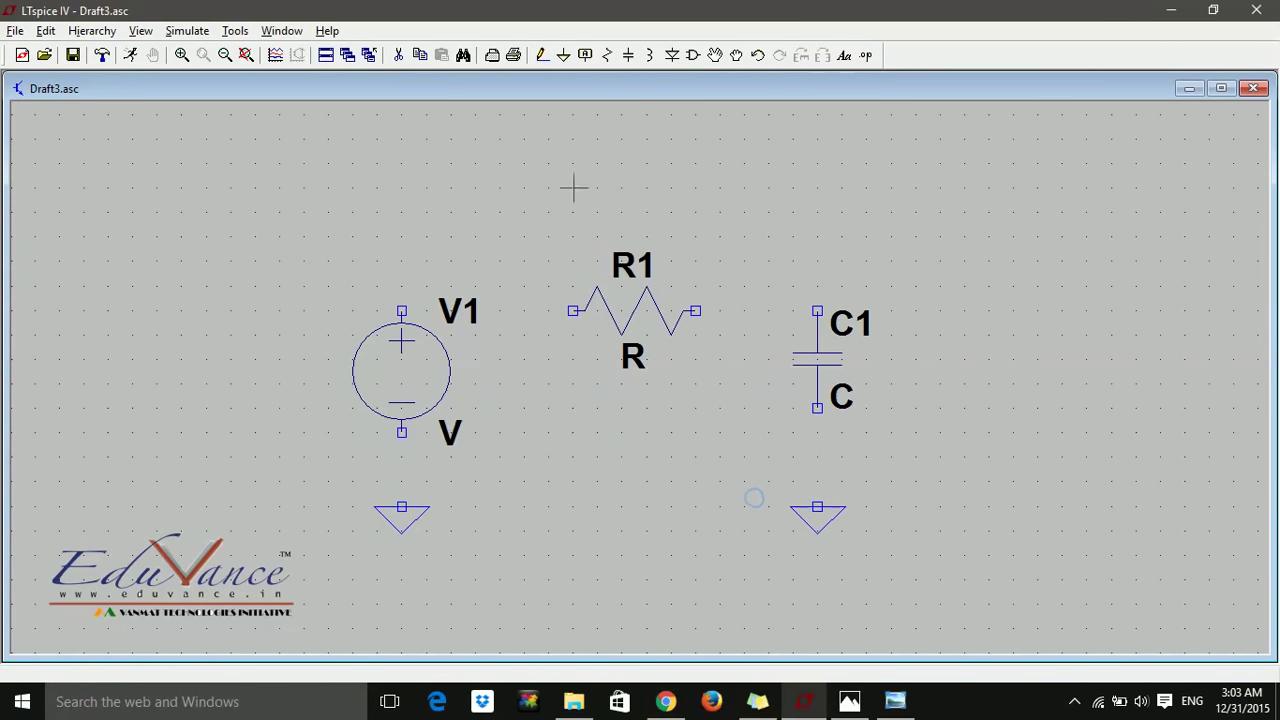
{"action": "left_click", "coordinate": [545, 57]}
{"action": "left_click", "coordinate": [401, 507]}
{"action": "left_click", "coordinate": [401, 432]}
{"action": "left_click", "coordinate": [401, 311]}
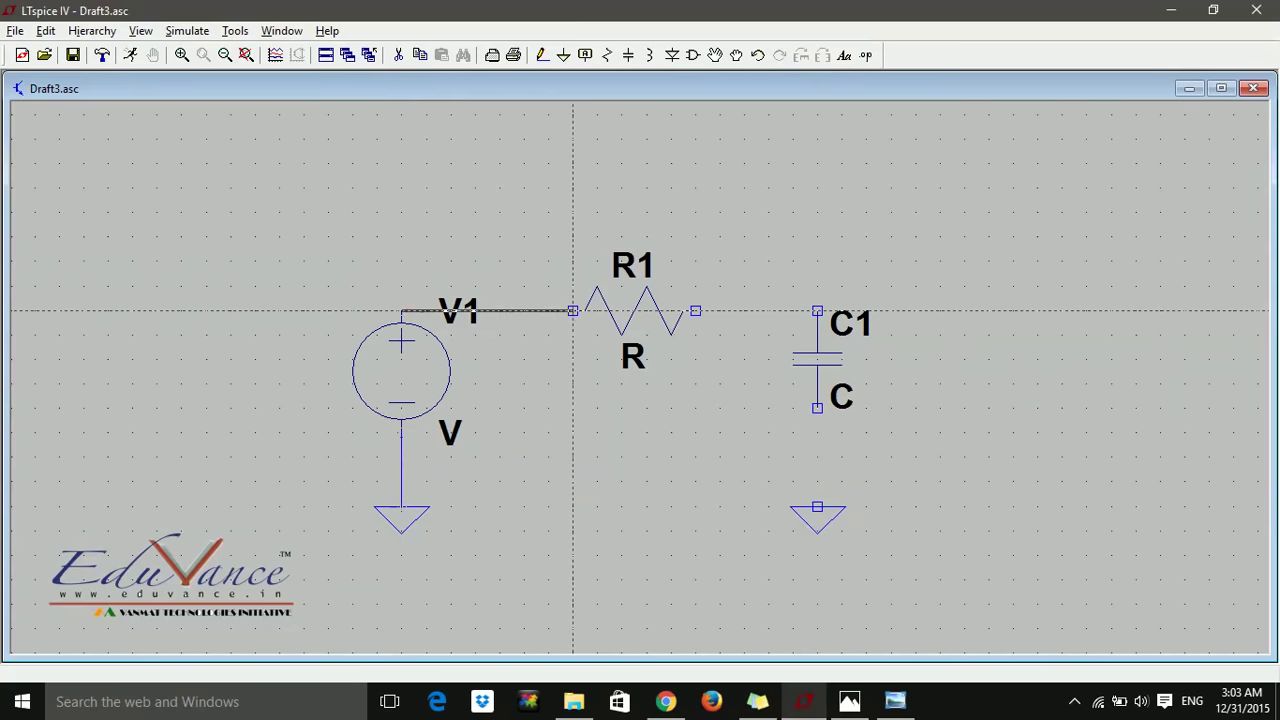
{"action": "left_click", "coordinate": [573, 311]}
{"action": "left_click", "coordinate": [695, 311]}
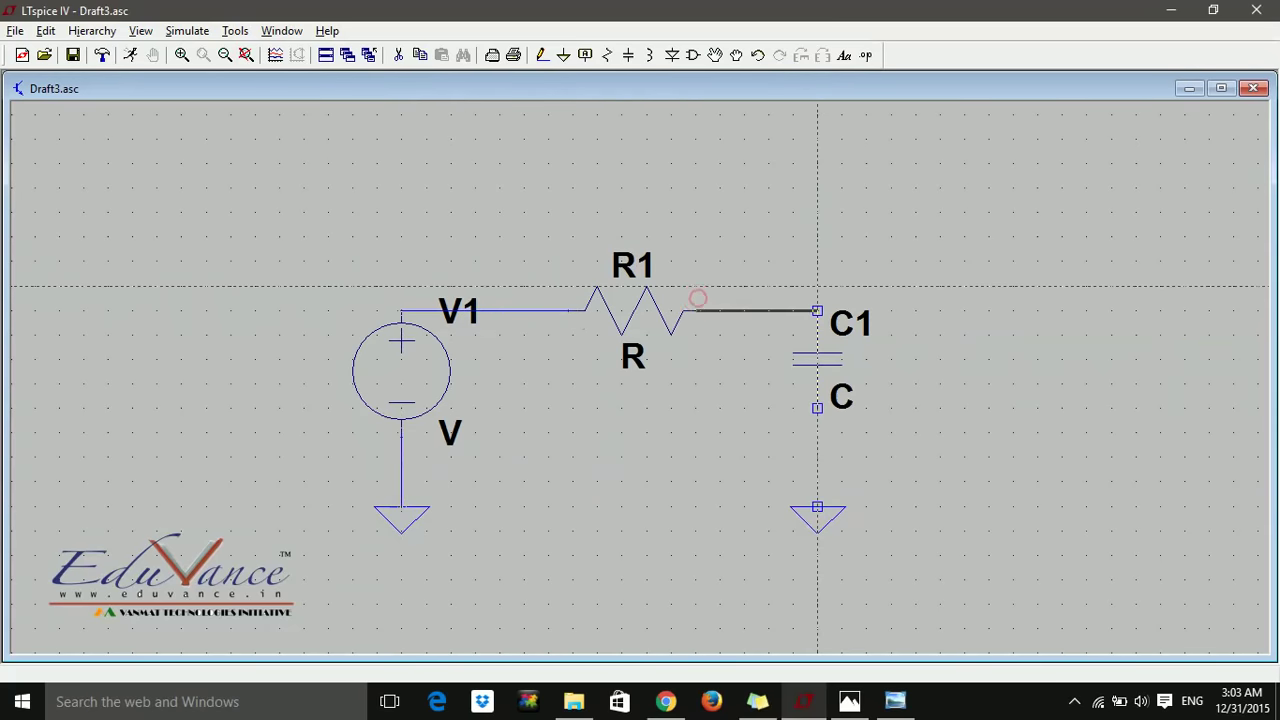
{"action": "left_click", "coordinate": [817, 311]}
{"action": "left_click", "coordinate": [817, 408]}
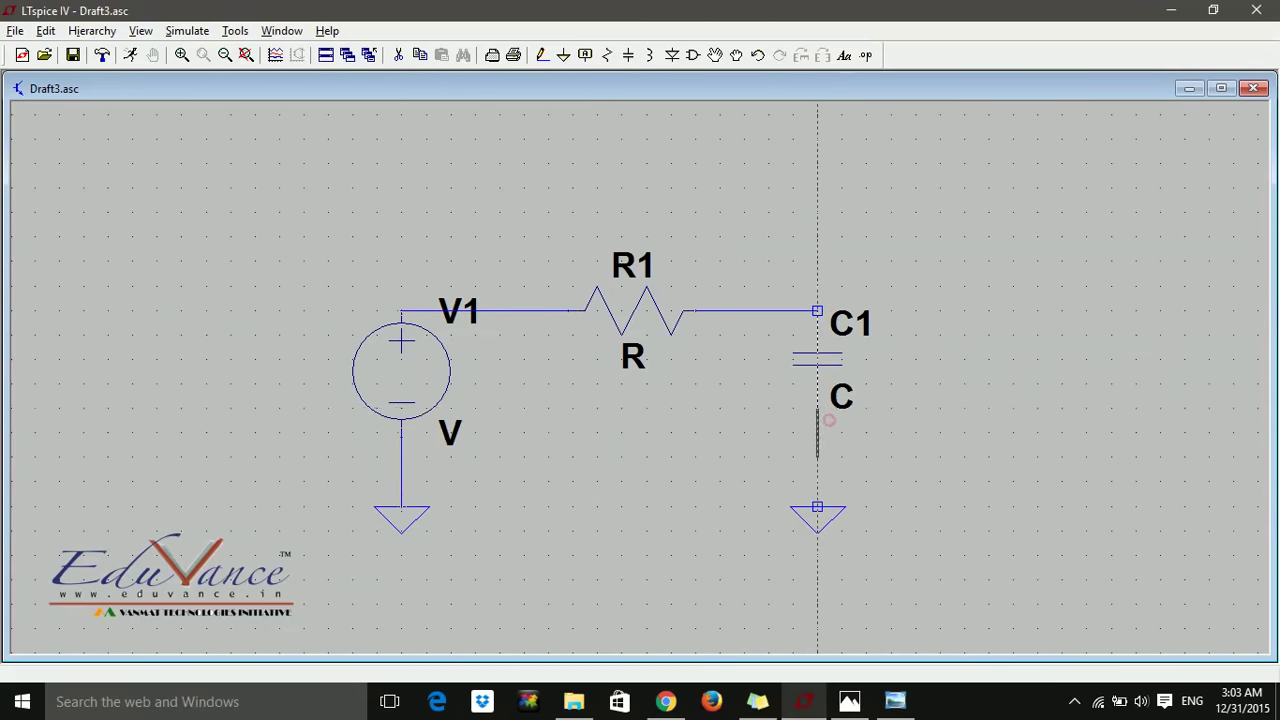
{"action": "left_click", "coordinate": [817, 508]}
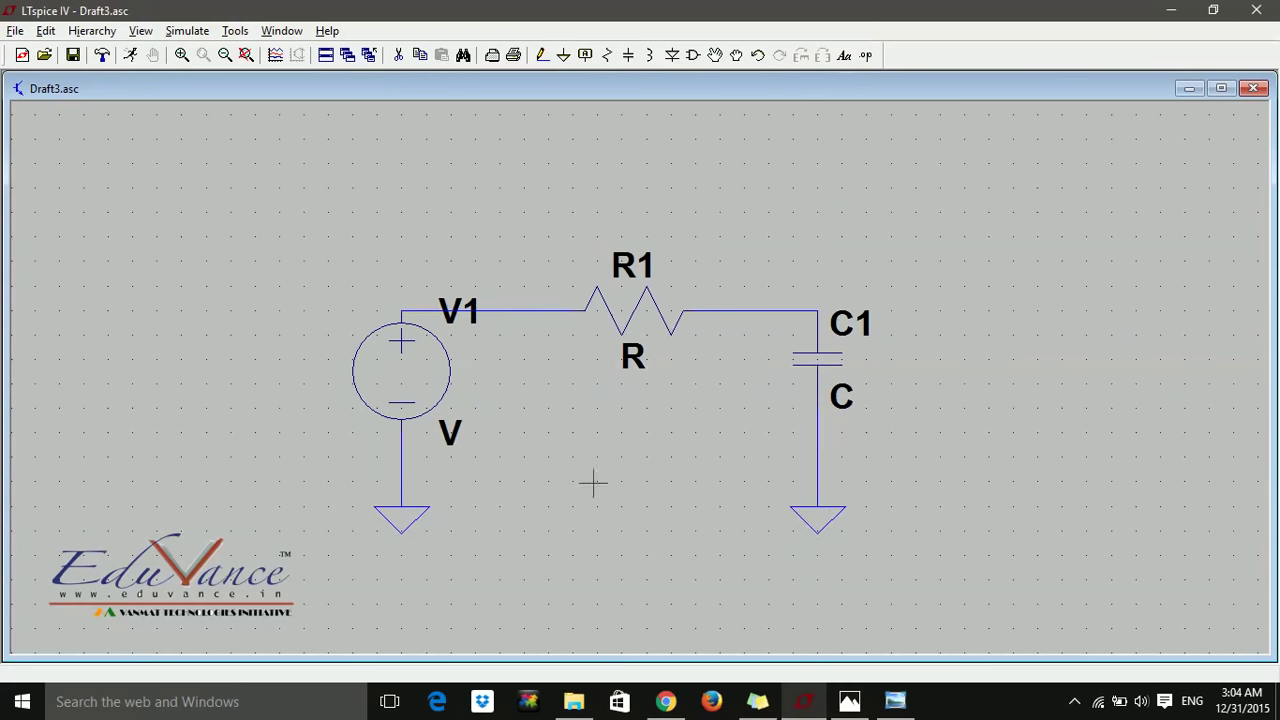
{"action": "key", "text": "Escape"}
- Rename resistor R1 to R and capacitor C1 to C
{"action": "right_click", "coordinate": [627, 267]}
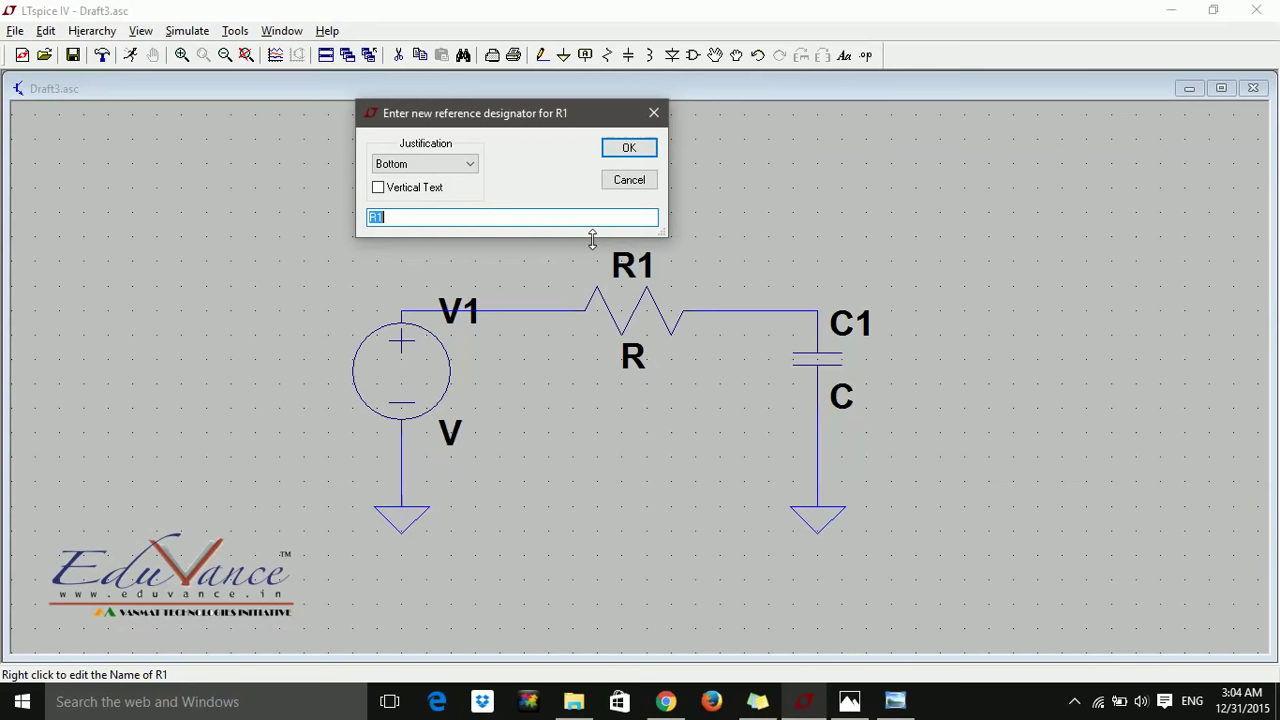
{"action": "left_click", "coordinate": [591, 224]}
{"action": "key", "text": "BackSpace"}
{"action": "left_click", "coordinate": [641, 152]}
{"action": "right_click", "coordinate": [863, 322]}
{"action": "left_click", "coordinate": [587, 217]}
{"action": "key", "text": "BackSpace"}
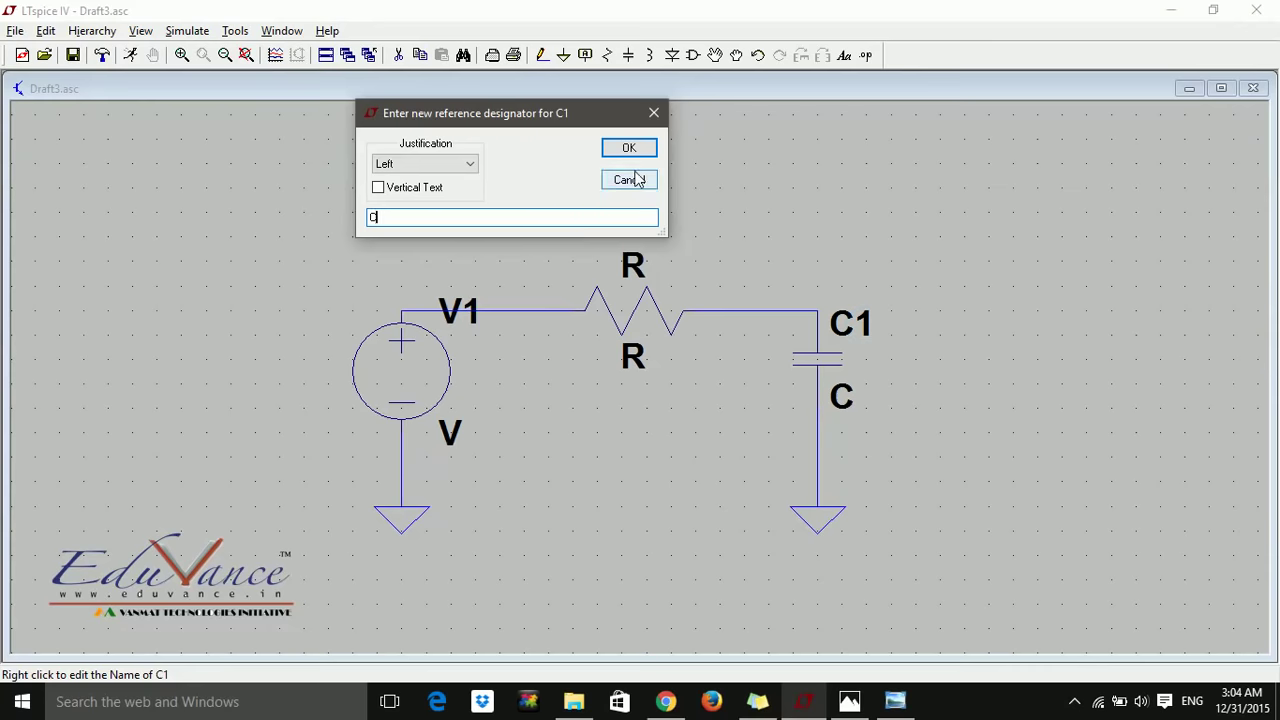
{"action": "left_click", "coordinate": [628, 148]}
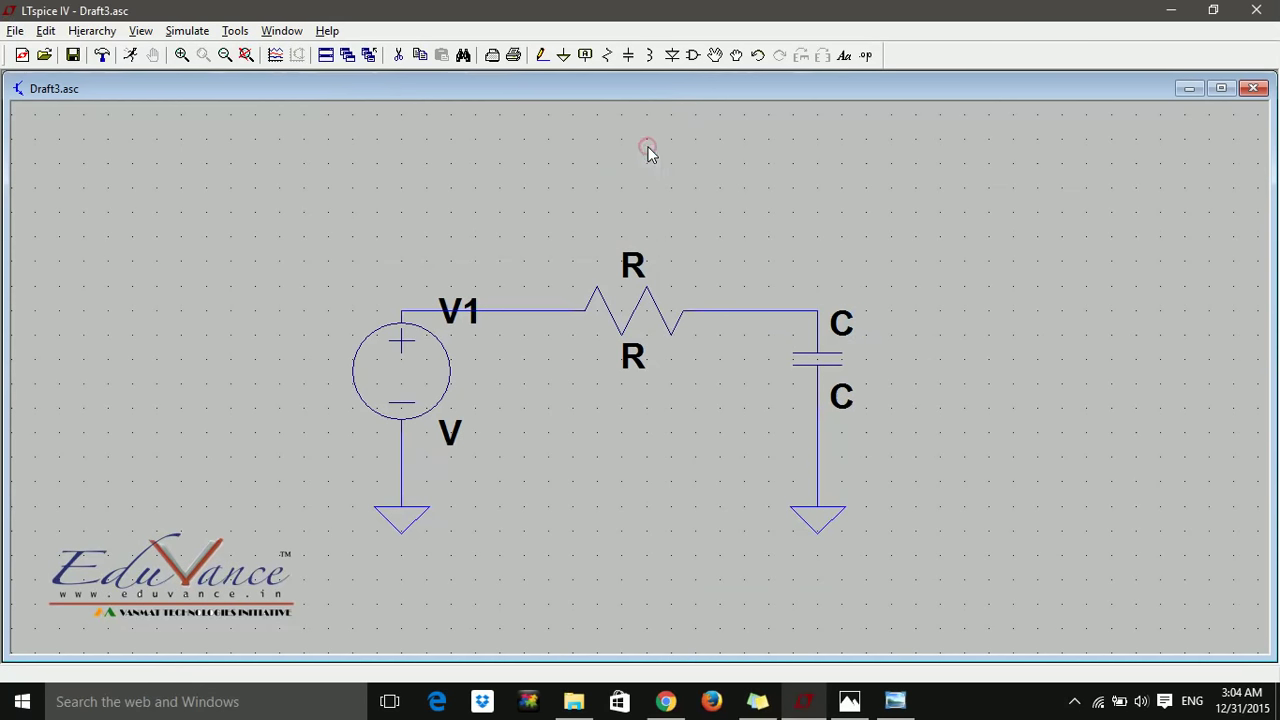
- Set the resistor value to 2k and the capacitor value to 1µ
{"action": "right_click", "coordinate": [630, 353]}
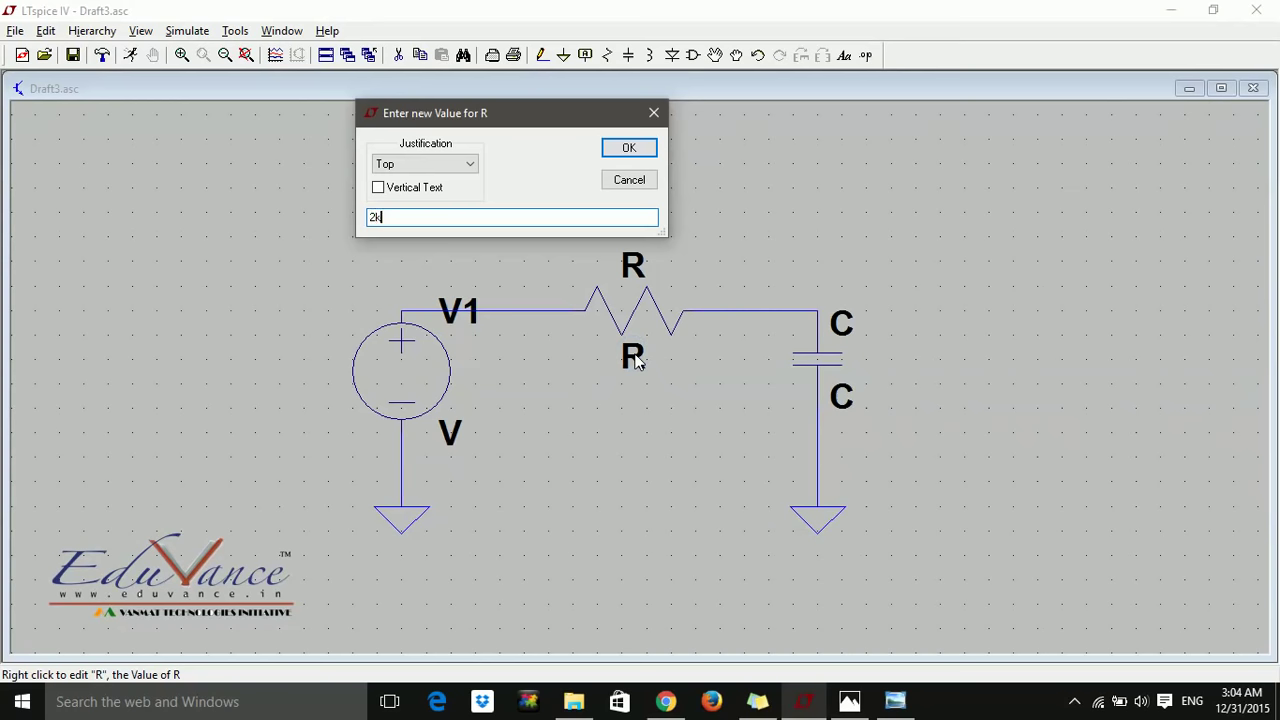
{"action": "key", "text": "Return"}
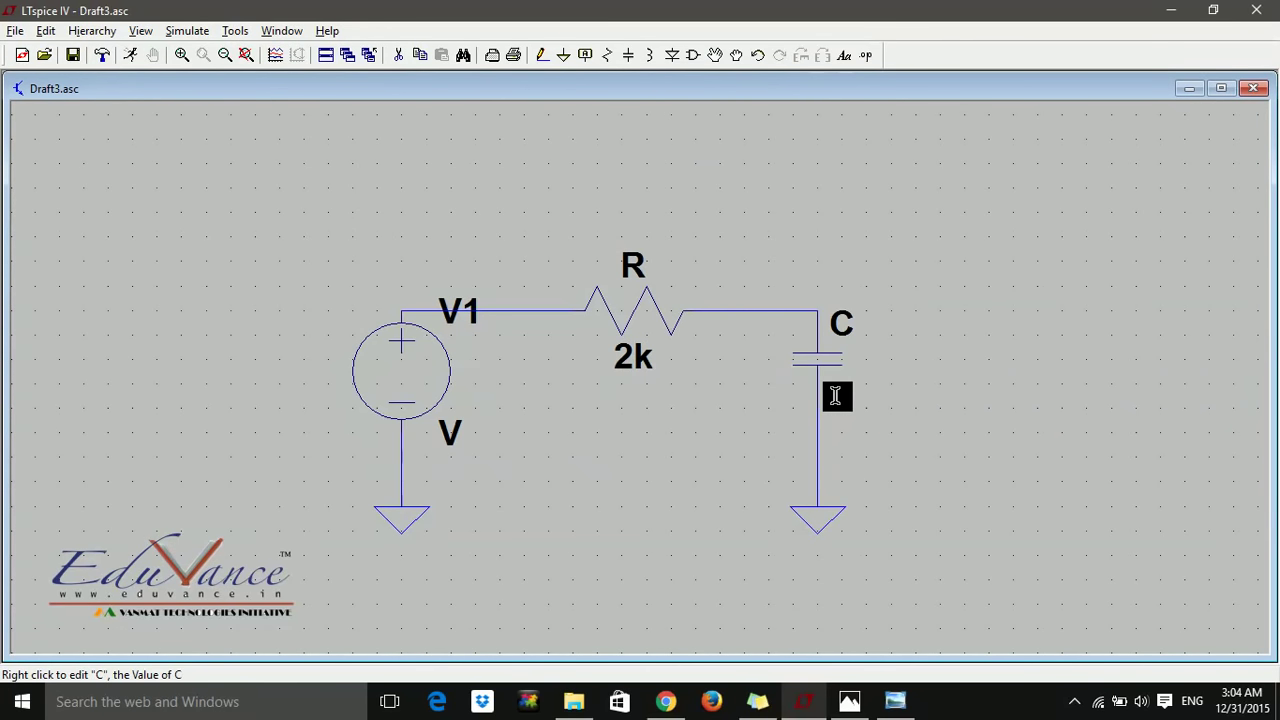
{"action": "right_click", "coordinate": [835, 396]}
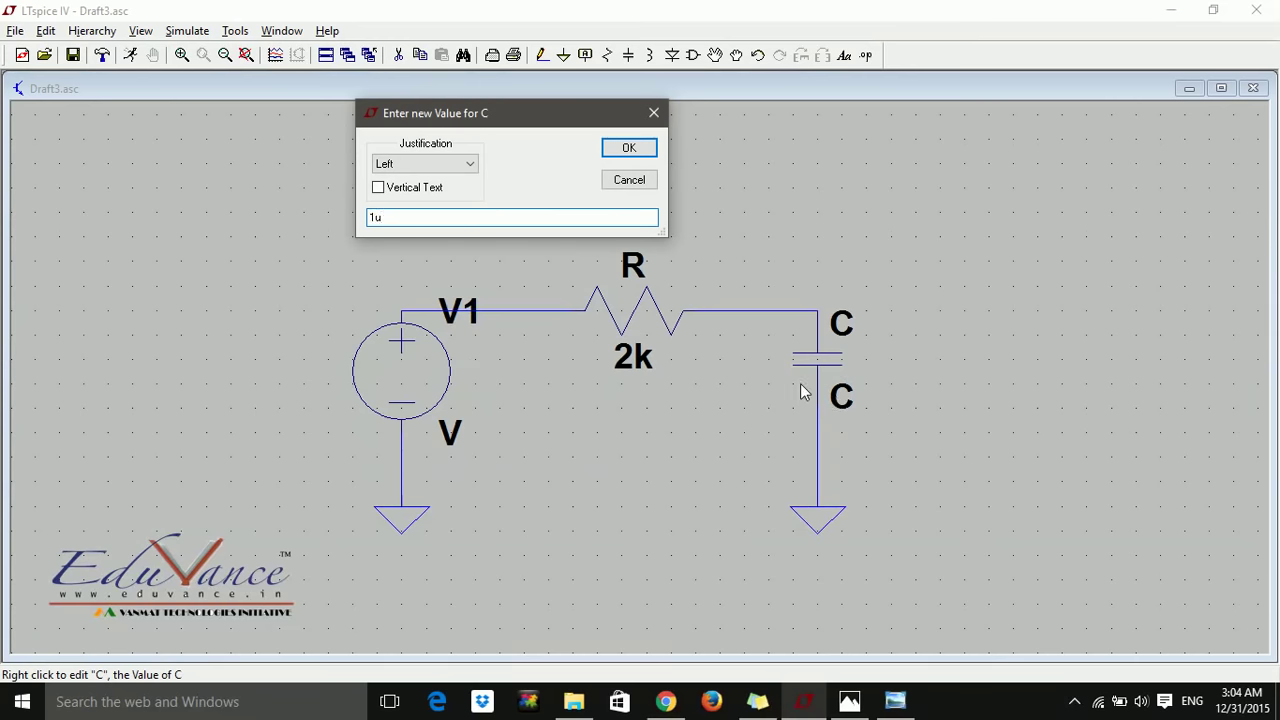
{"action": "left_click", "coordinate": [633, 153]}
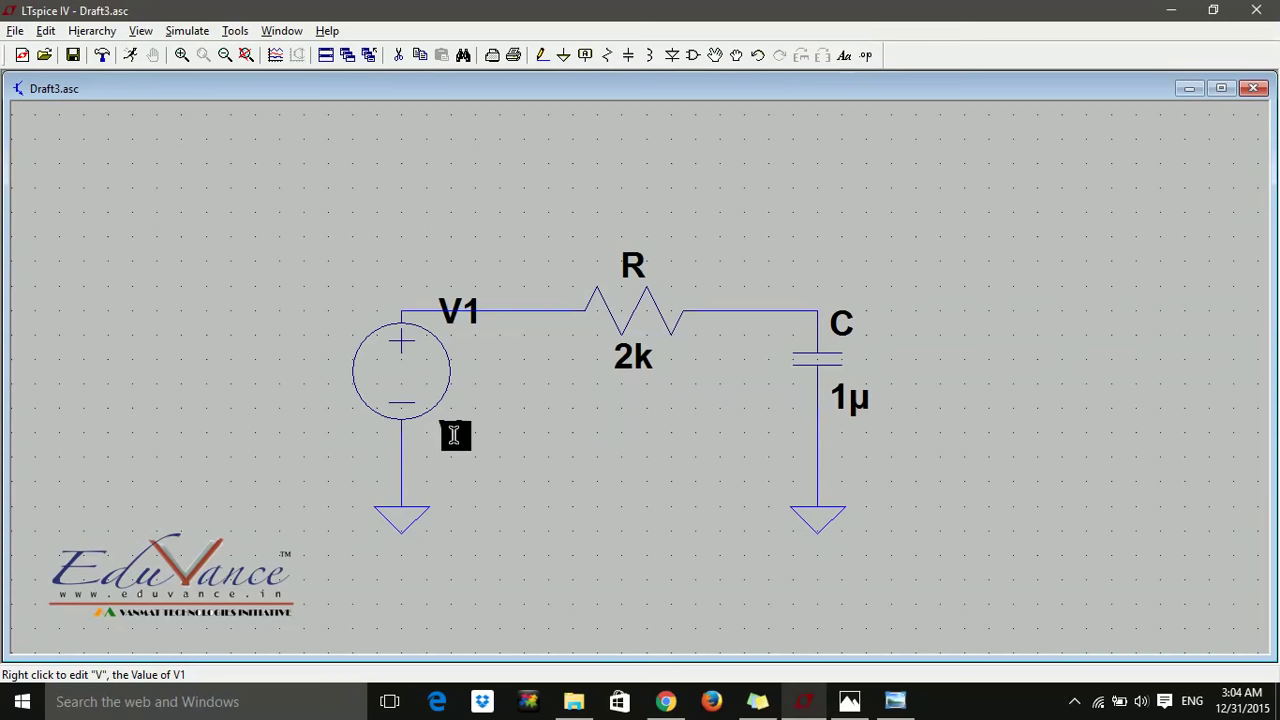
- Set voltage source V1's value to AC 1
{"action": "right_click", "coordinate": [453, 434]}
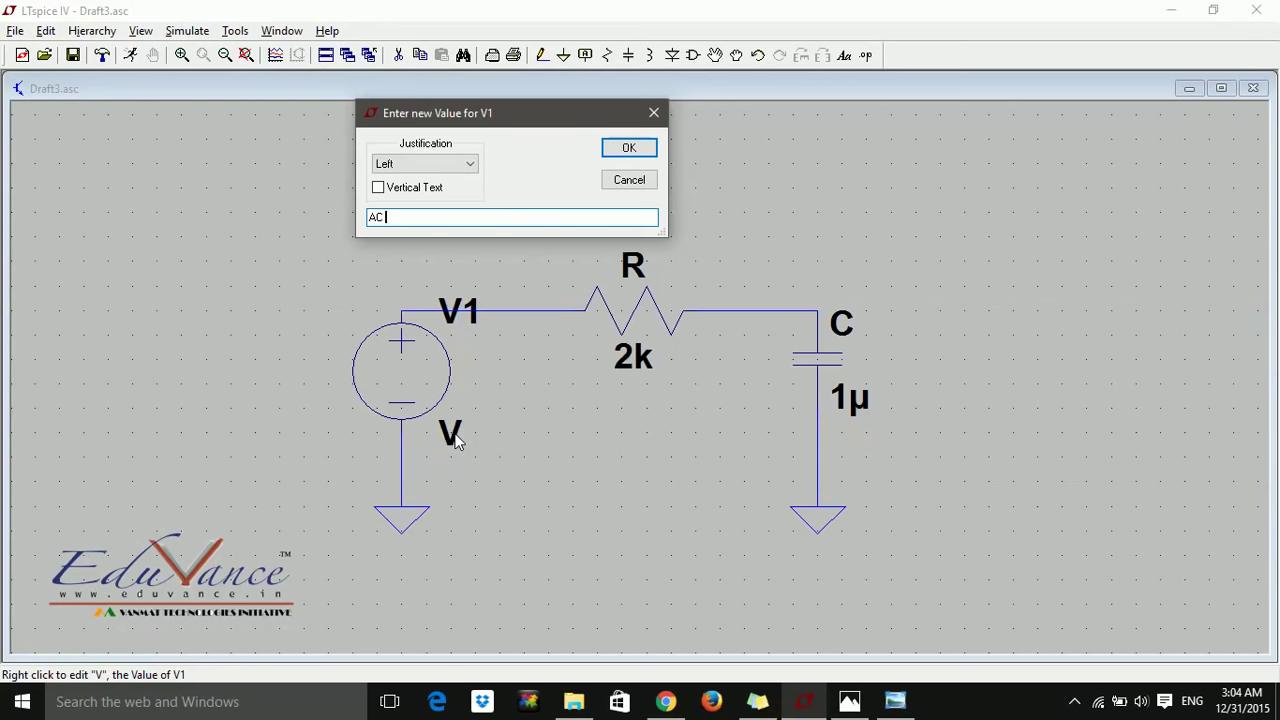
{"action": "type", "text": "AC 1"}
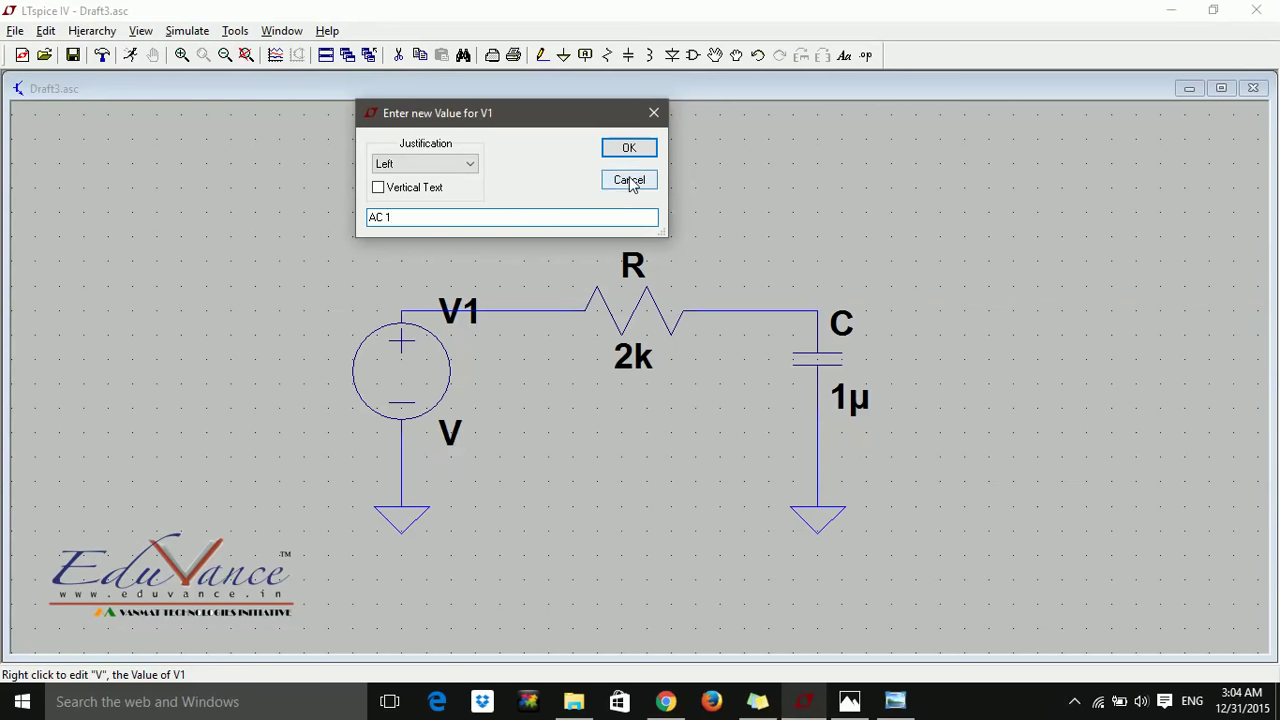
{"action": "left_click", "coordinate": [632, 148]}
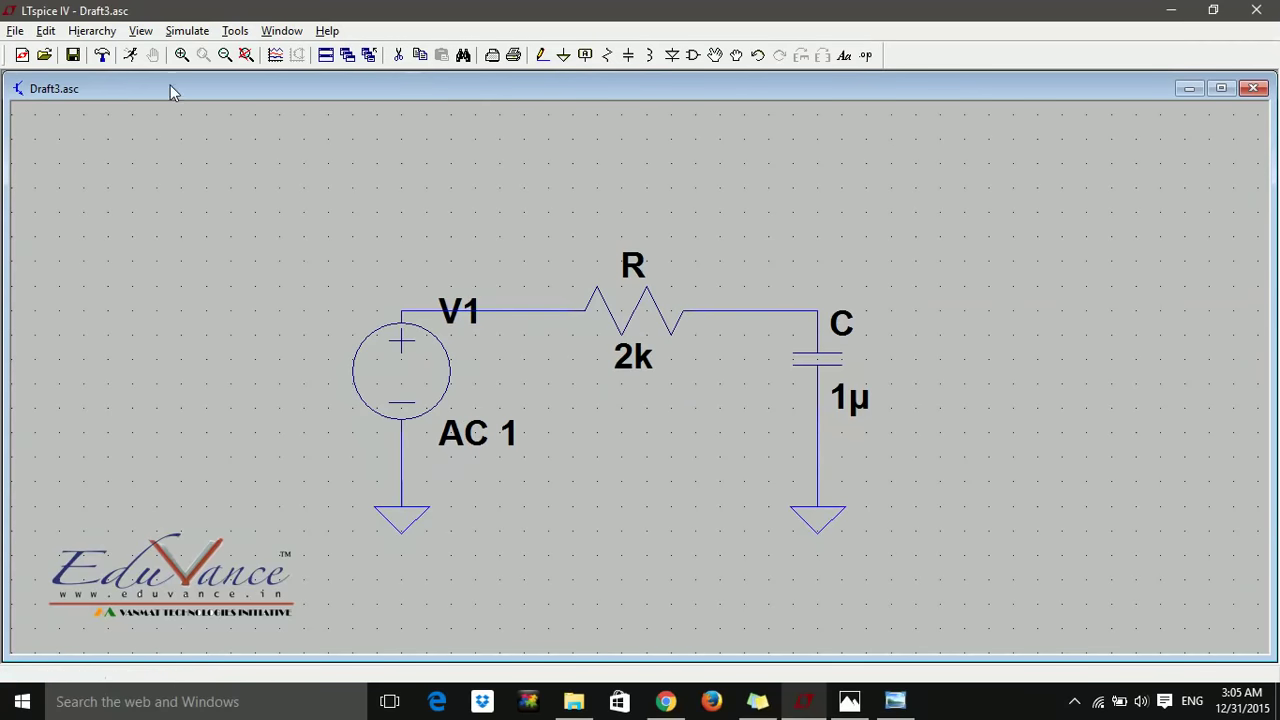
- Bring up Edit Simulation Command and cancel it without choosing an analysis
{"action": "left_click", "coordinate": [131, 58]}
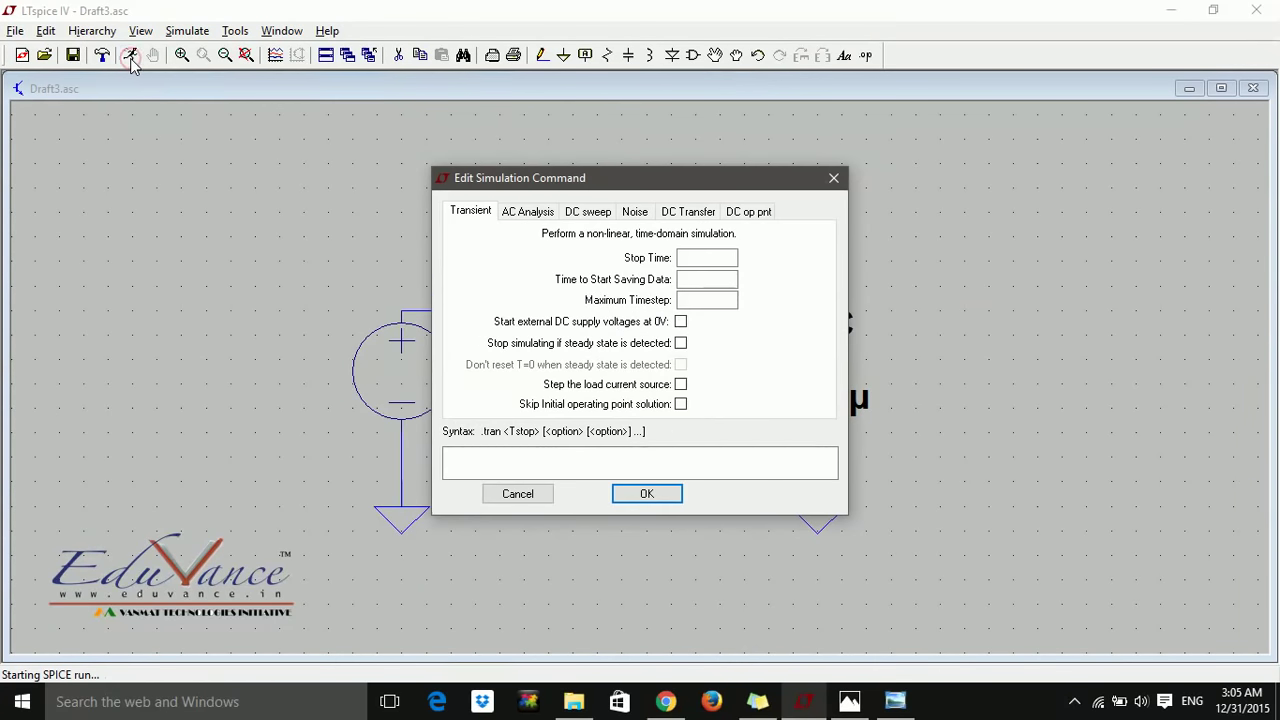
{"action": "left_click", "coordinate": [834, 179]}
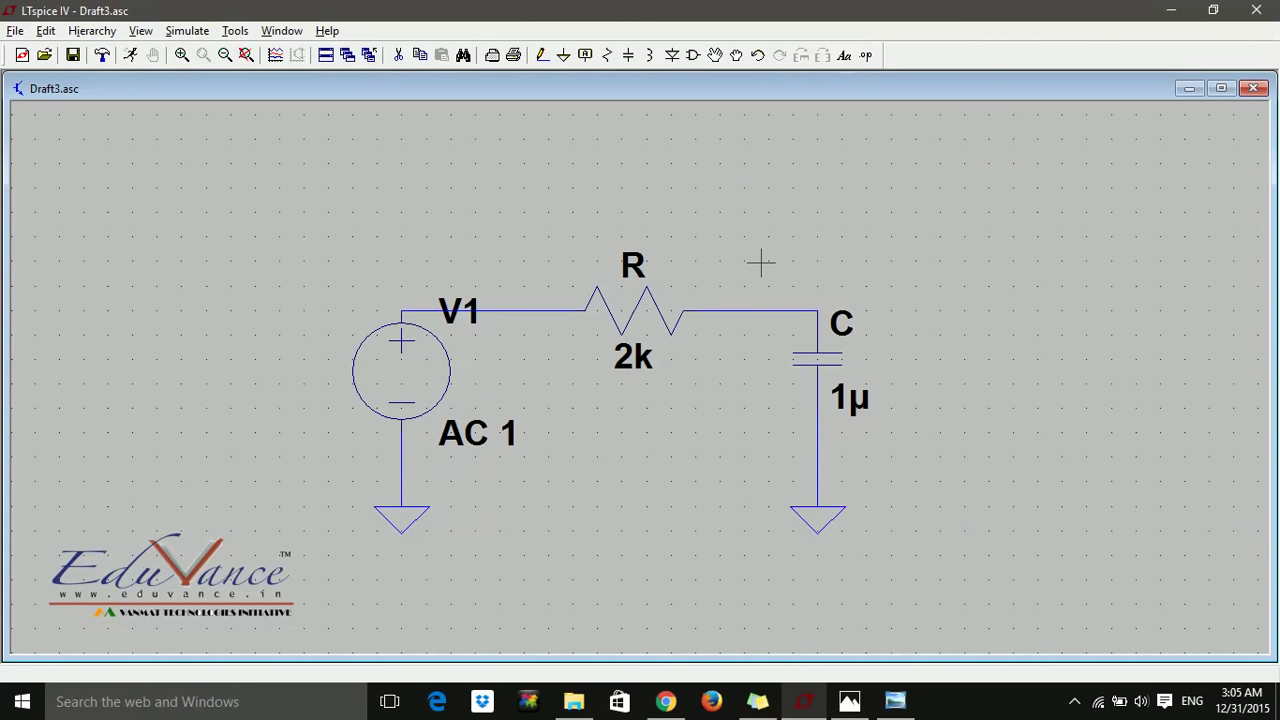
- Create a net label with the name 'out'
{"action": "left_click", "coordinate": [585, 57]}
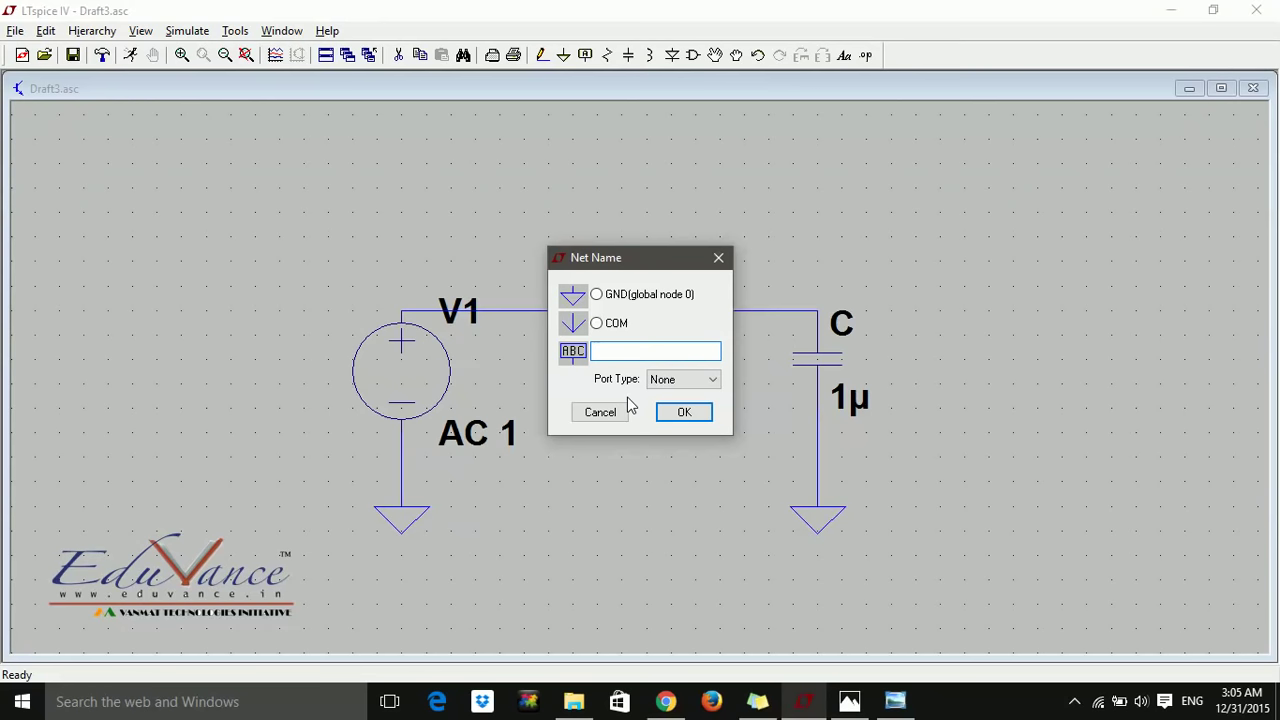
{"action": "type", "text": "out"}
{"action": "left_click", "coordinate": [686, 414]}
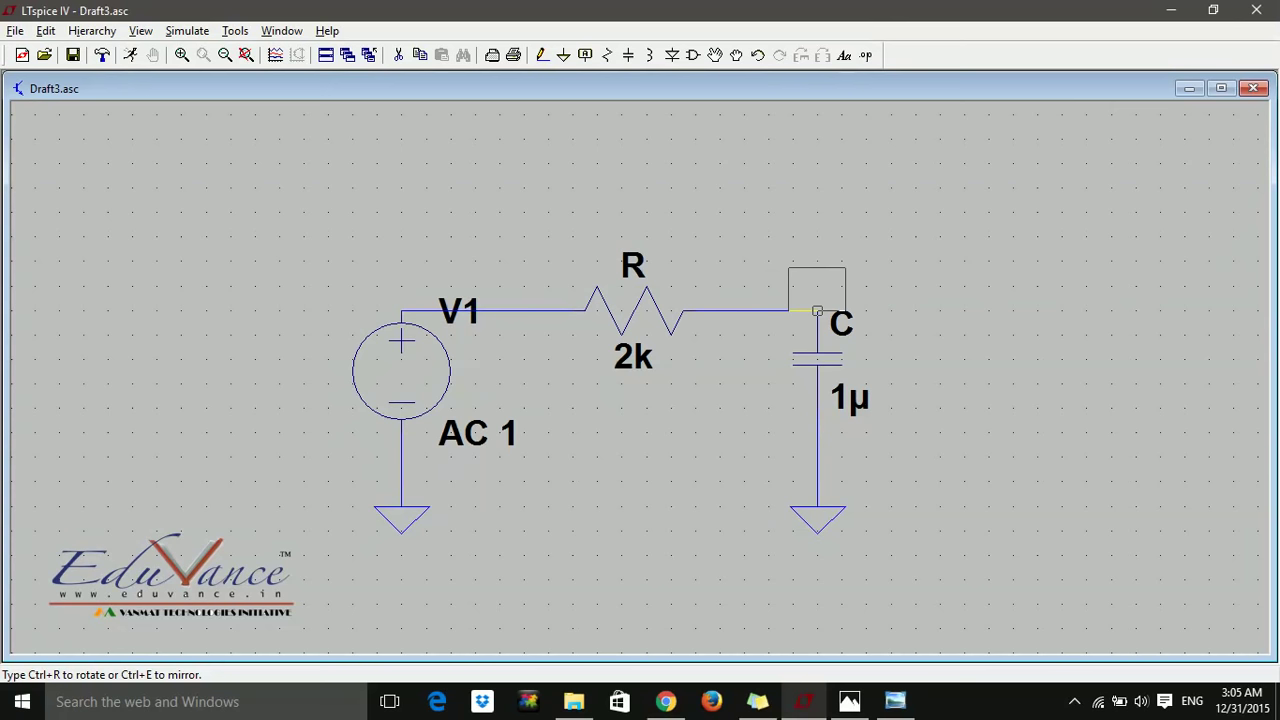
- Attach the 'out' label to the R–C junction and reseat the capacitor on that node
{"action": "left_click", "coordinate": [817, 312]}
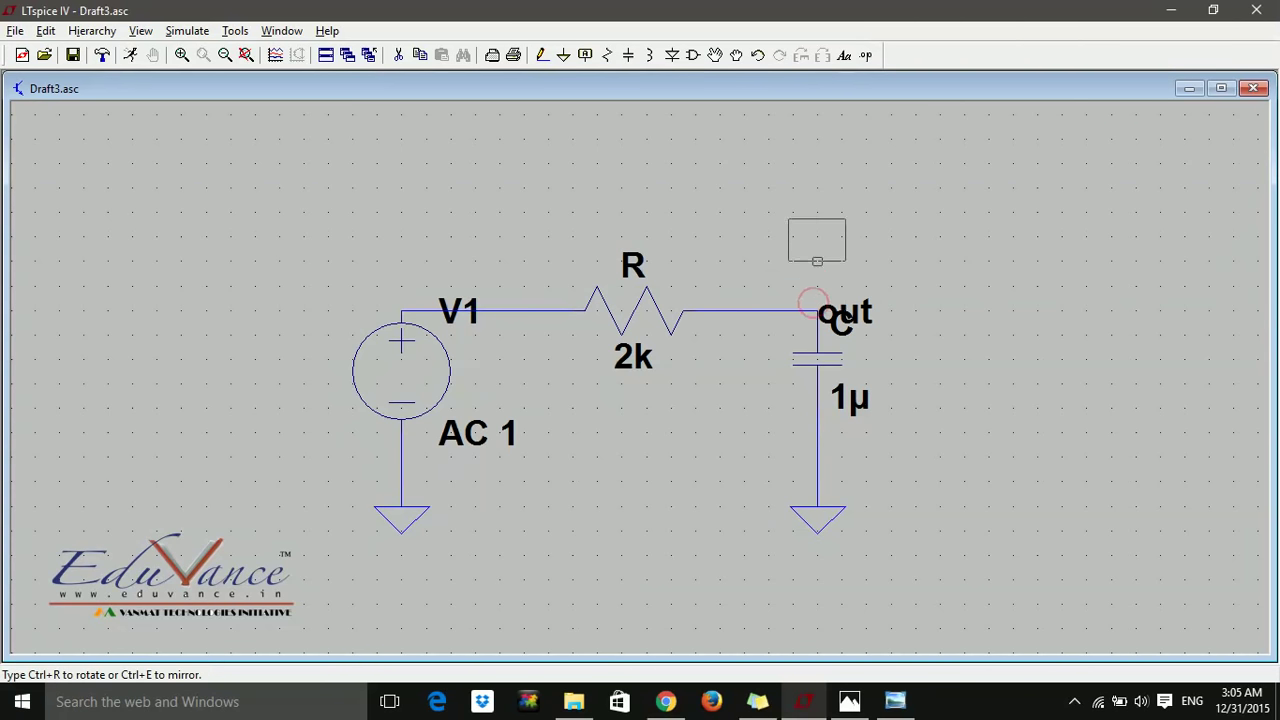
{"action": "key", "text": "Escape"}
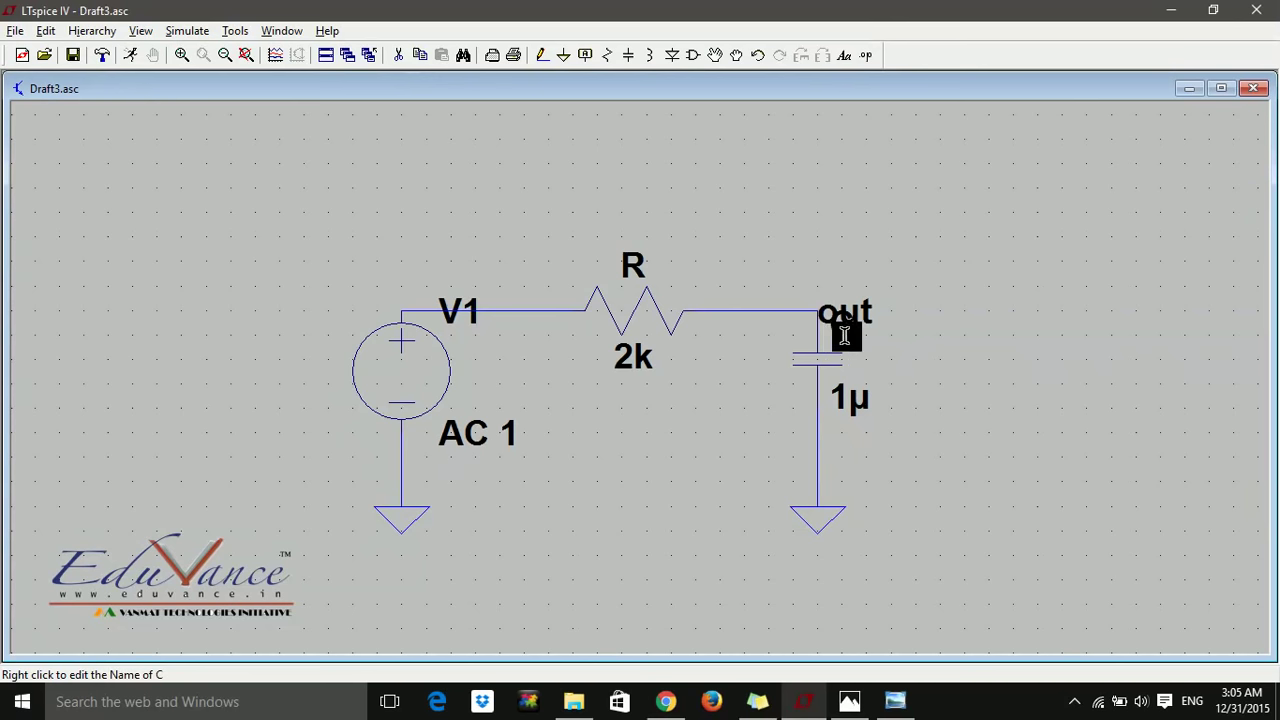
{"action": "left_click", "coordinate": [714, 55]}
{"action": "left_click", "coordinate": [833, 352]}
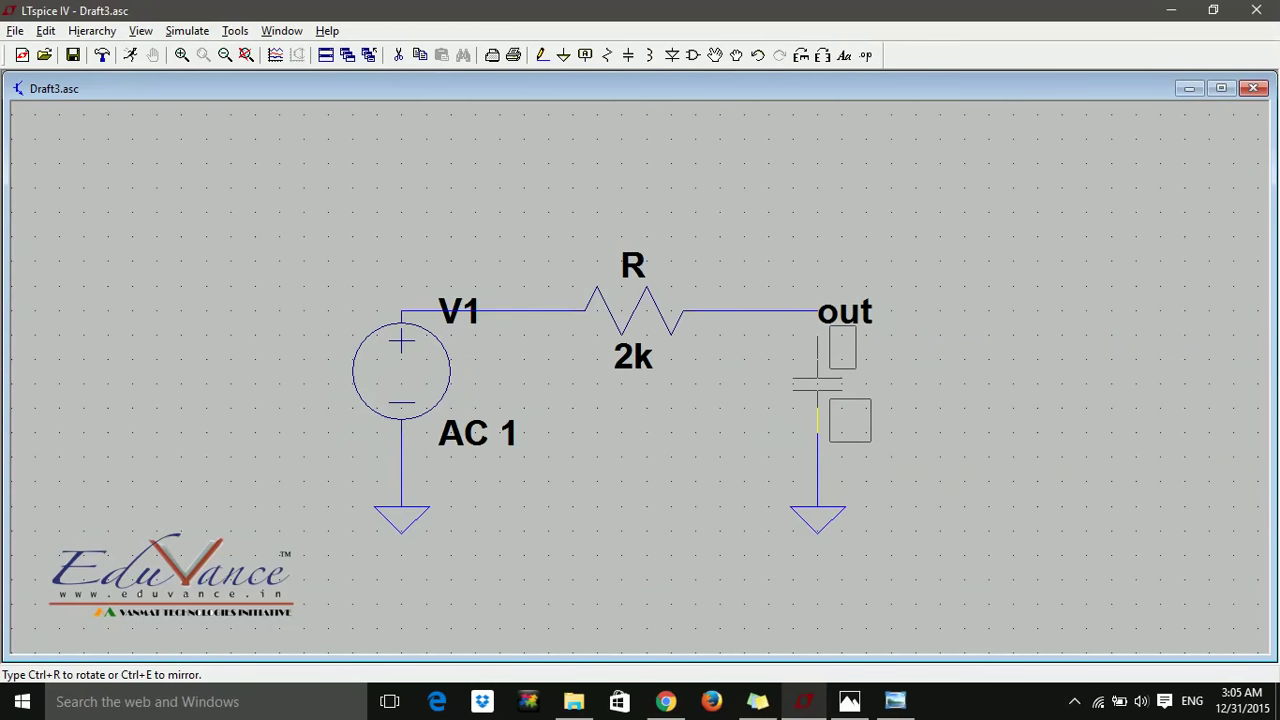
{"action": "left_click", "coordinate": [876, 366]}
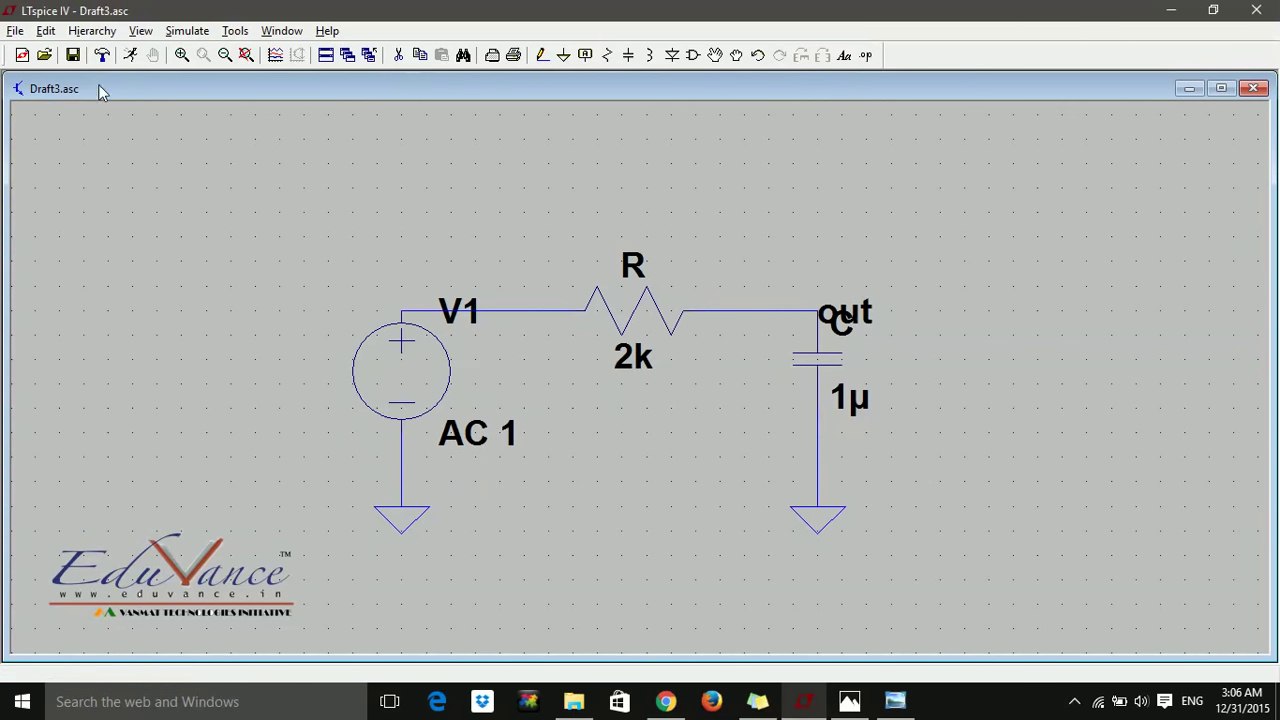
- Fill in the AC Analysis tab: Decade sweep, 20 points per decade, start 1, stop 2k
{"action": "left_click", "coordinate": [131, 56]}
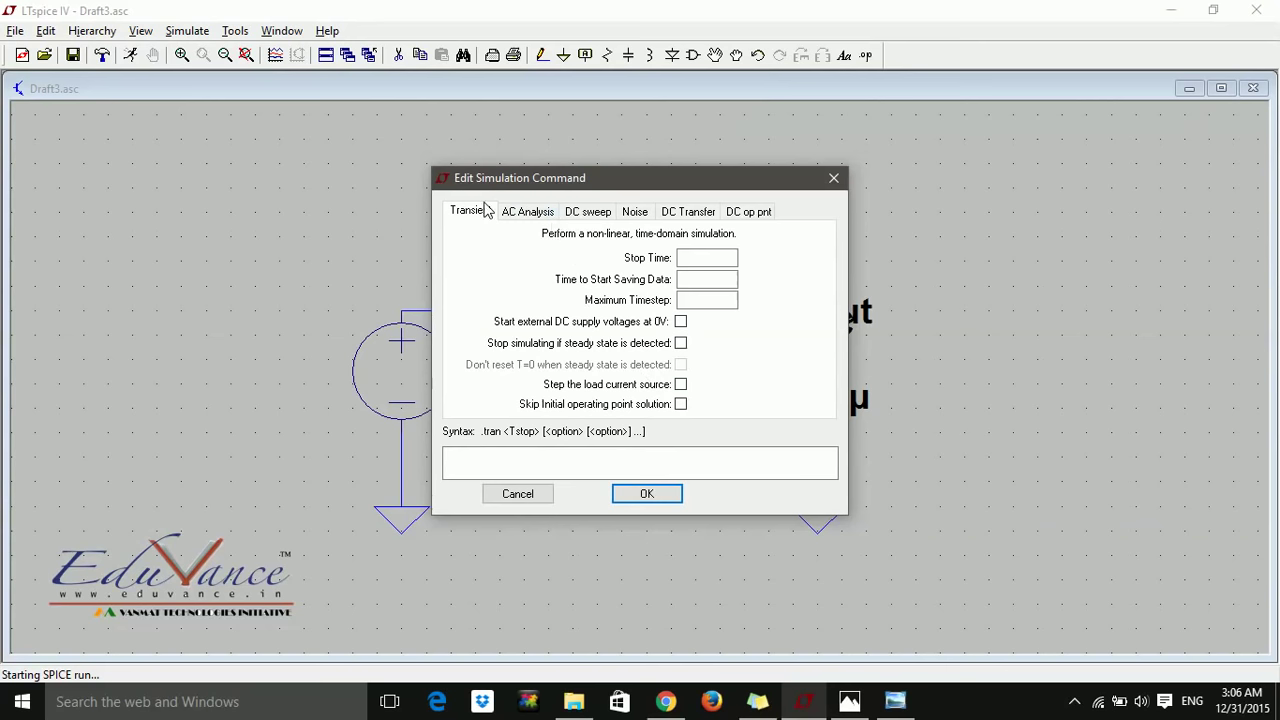
{"action": "left_click", "coordinate": [530, 212]}
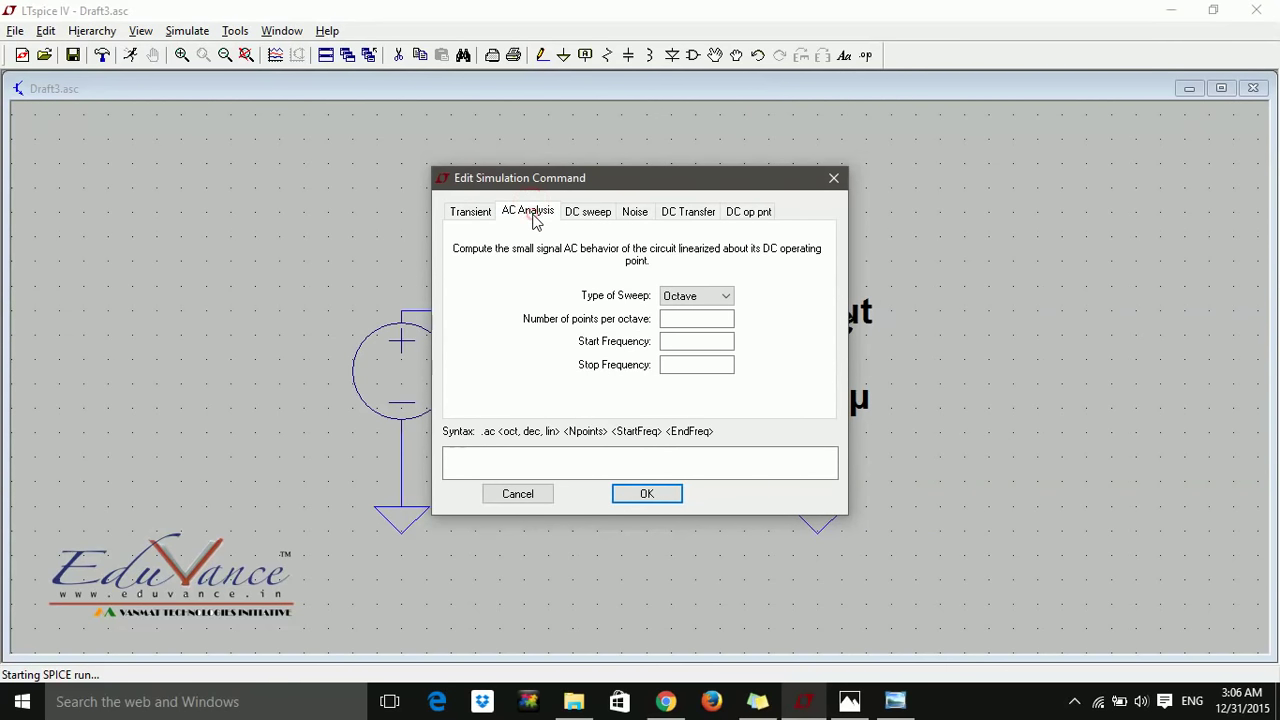
{"action": "left_click", "coordinate": [708, 300]}
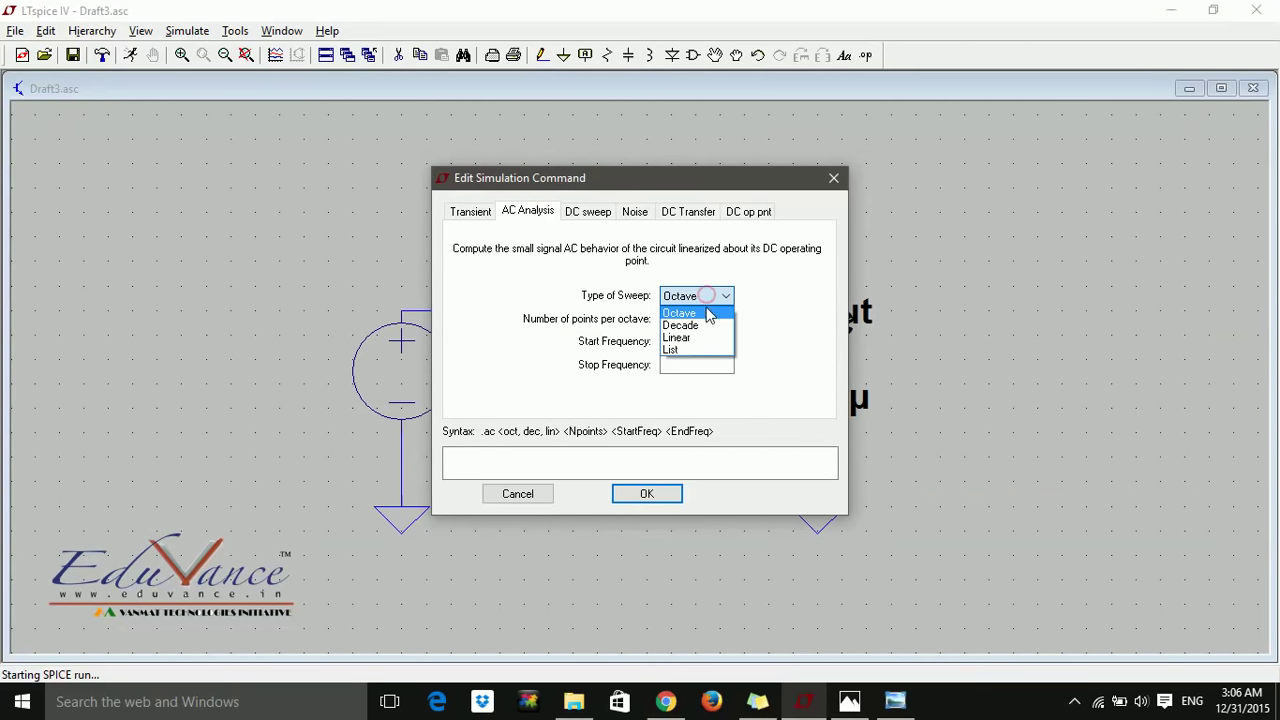
{"action": "left_click", "coordinate": [706, 323]}
{"action": "left_click", "coordinate": [705, 320]}
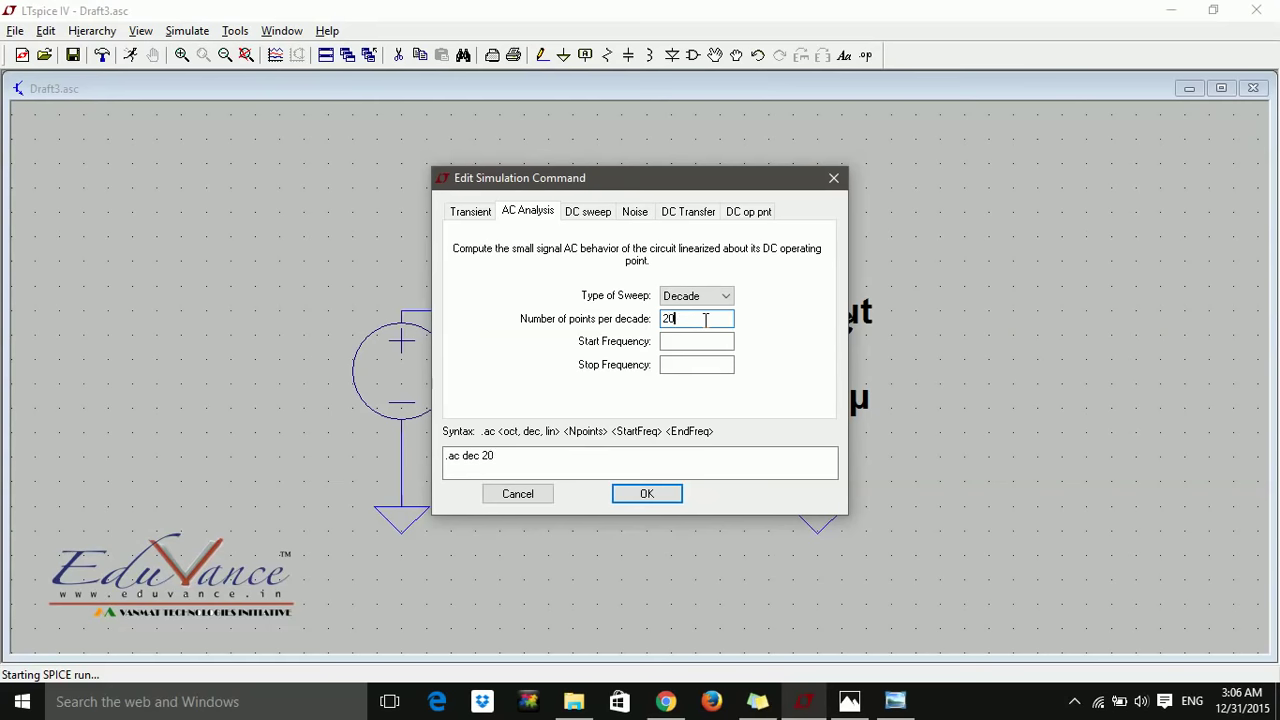
{"action": "left_click", "coordinate": [697, 341]}
{"action": "left_click_drag", "start_coordinate": [655, 189], "coordinate": [244, 130]}
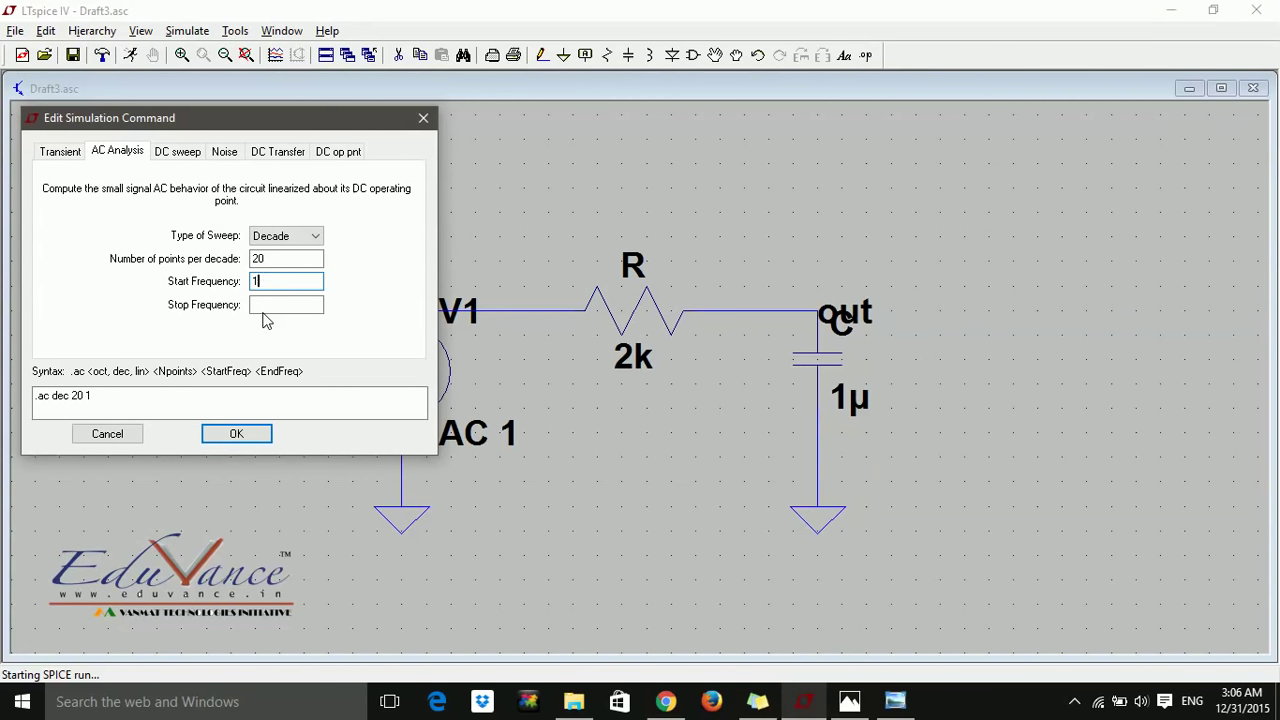
{"action": "left_click", "coordinate": [275, 305]}
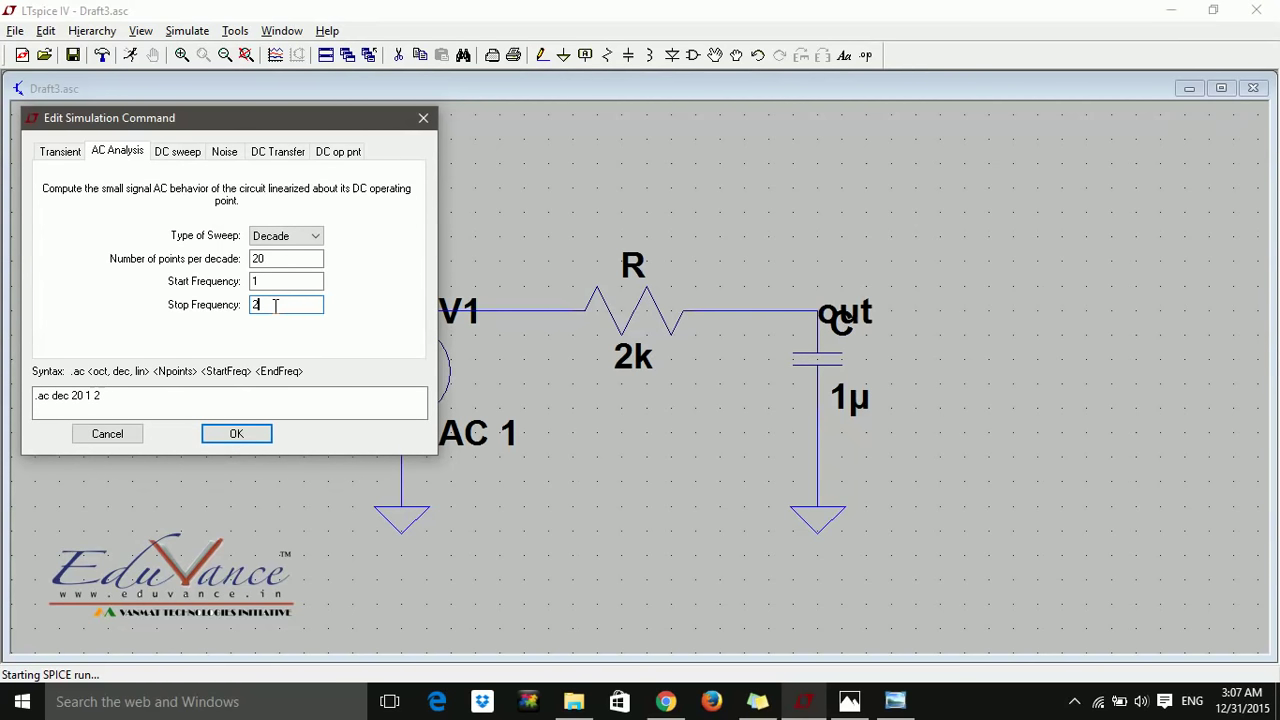
- Place the .ac dec 20 1 2k directive on the schematic and run the simulation
{"action": "left_click", "coordinate": [236, 434]}
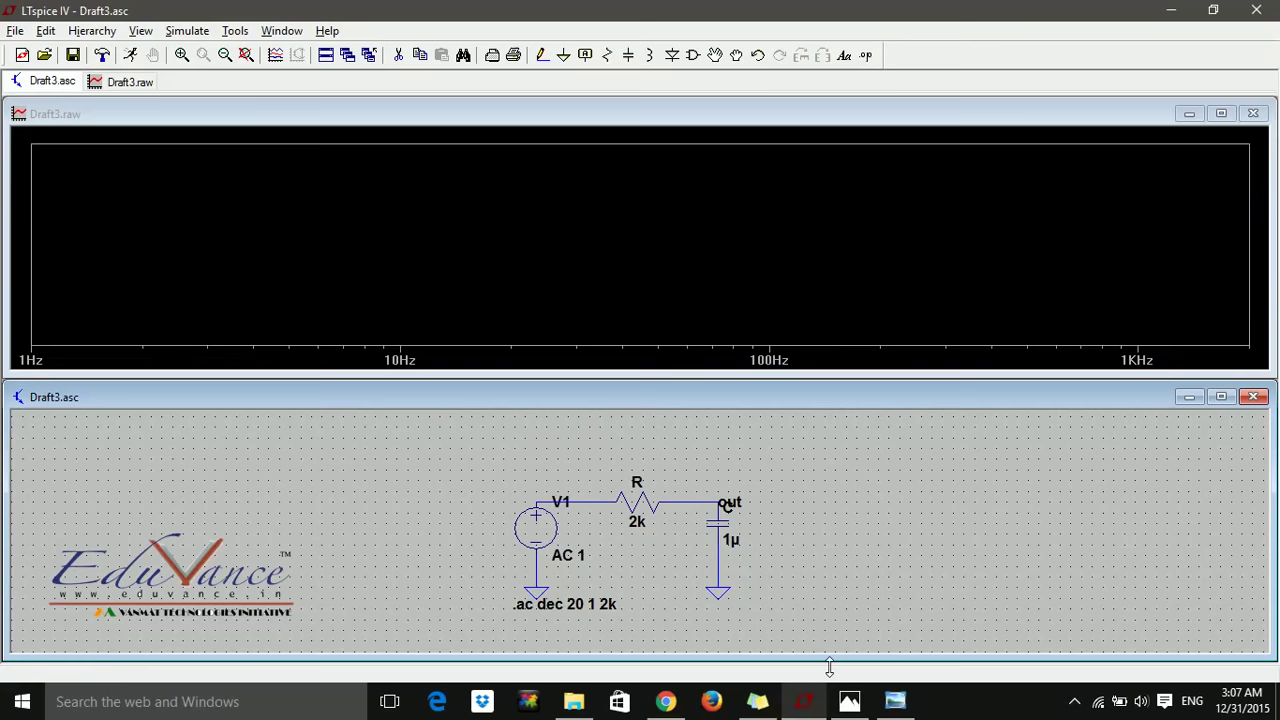
- Look over the reference low-pass gain roll-off graph in Photo Viewer, then minimize it
{"action": "left_click", "coordinate": [895, 703]}
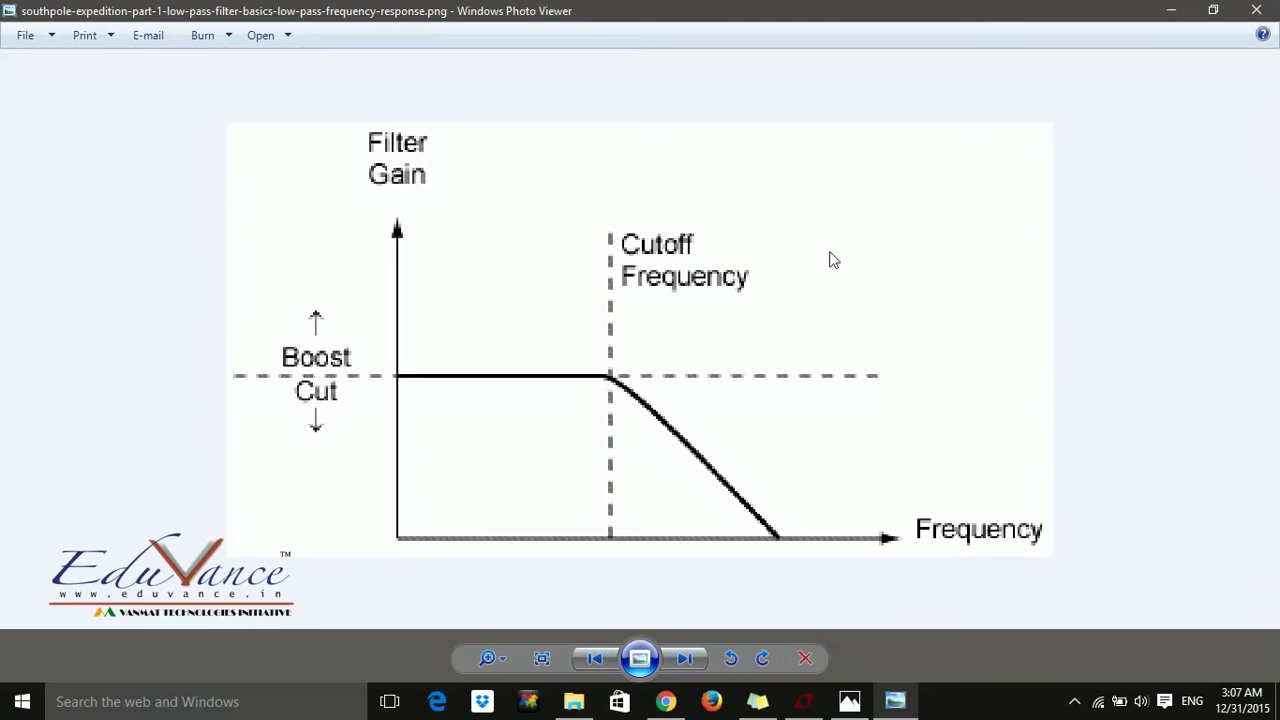
{"action": "left_click", "coordinate": [1178, 12]}
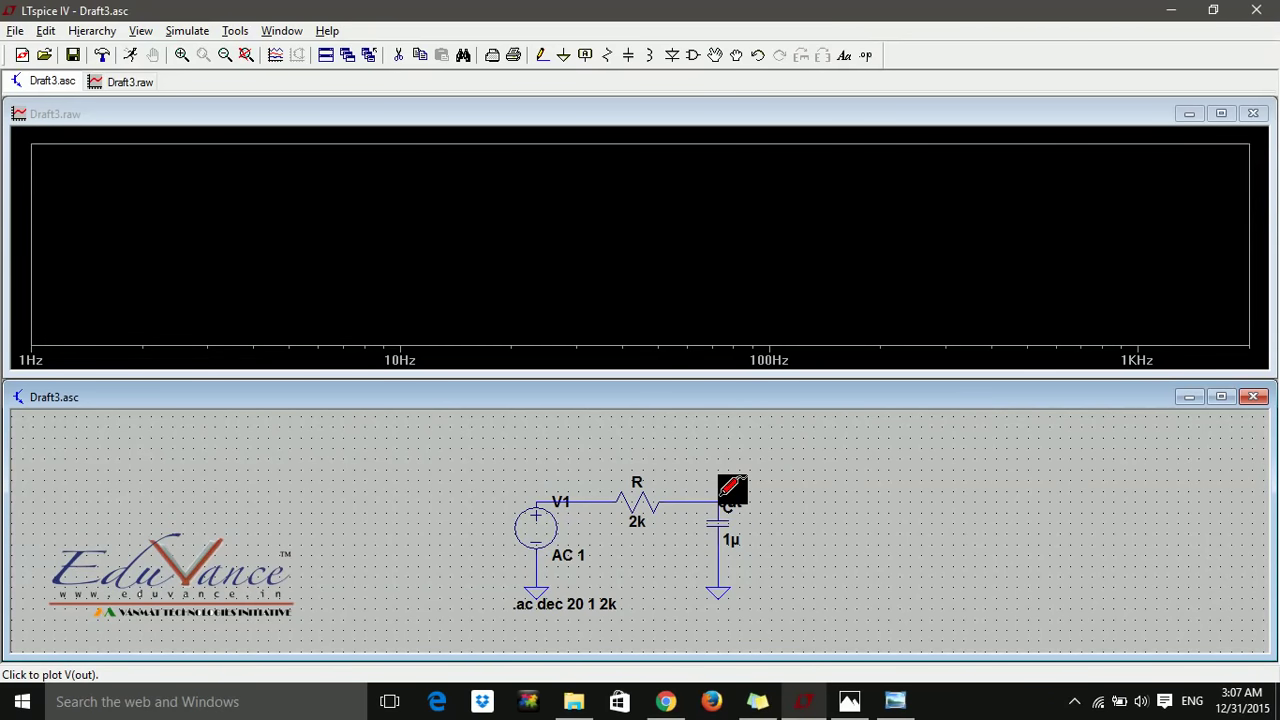
- Add V(out) as a trace to the frequency plot to show its magnitude and phase
{"action": "right_click", "coordinate": [560, 246]}
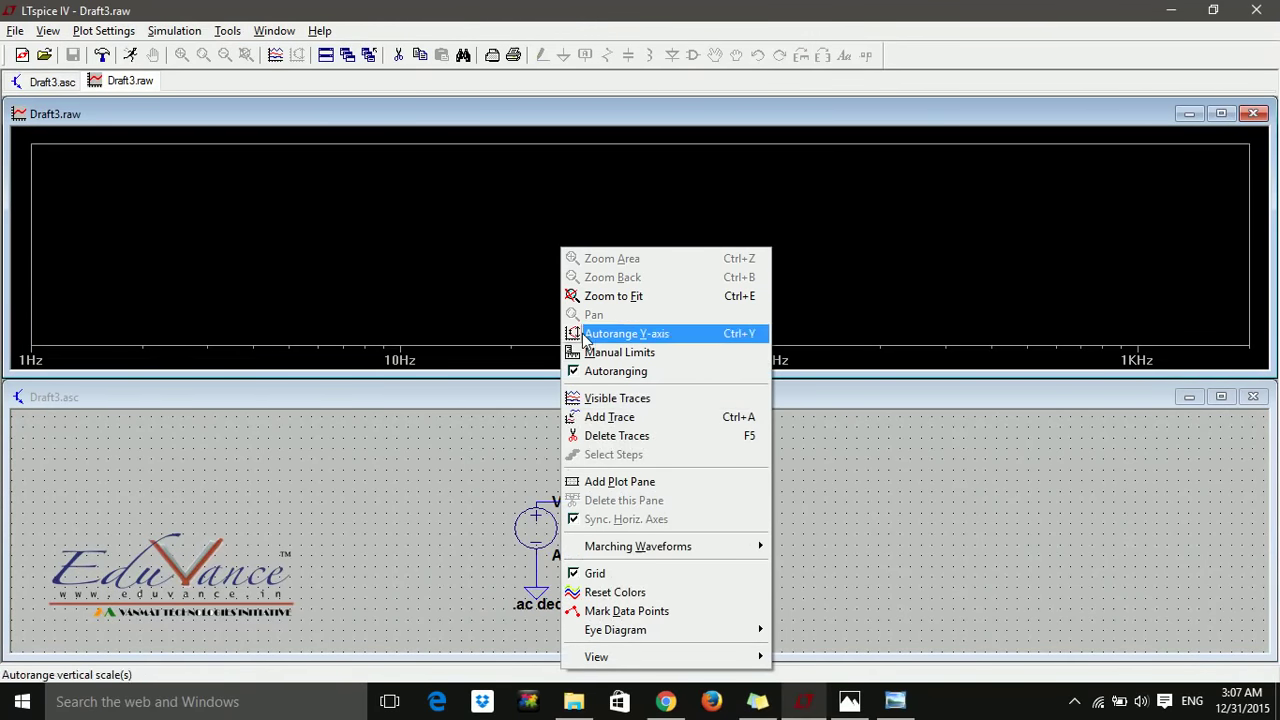
{"action": "left_click", "coordinate": [672, 427]}
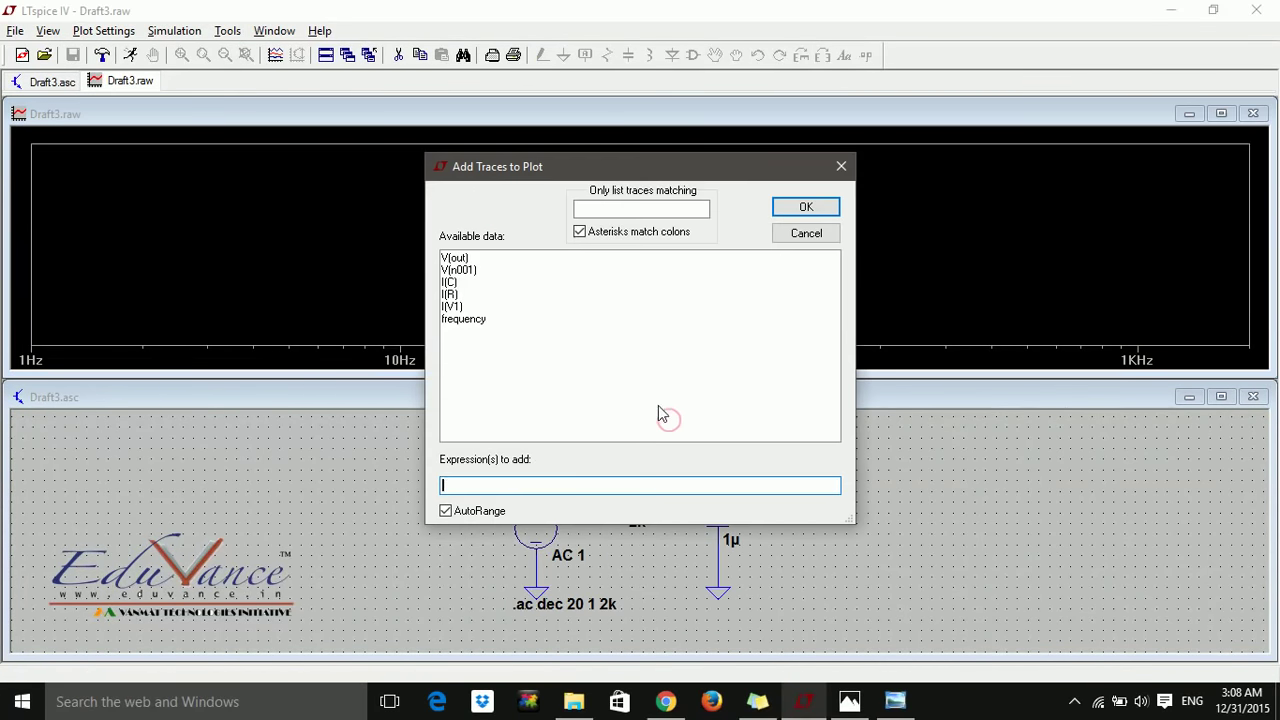
{"action": "left_click", "coordinate": [456, 259]}
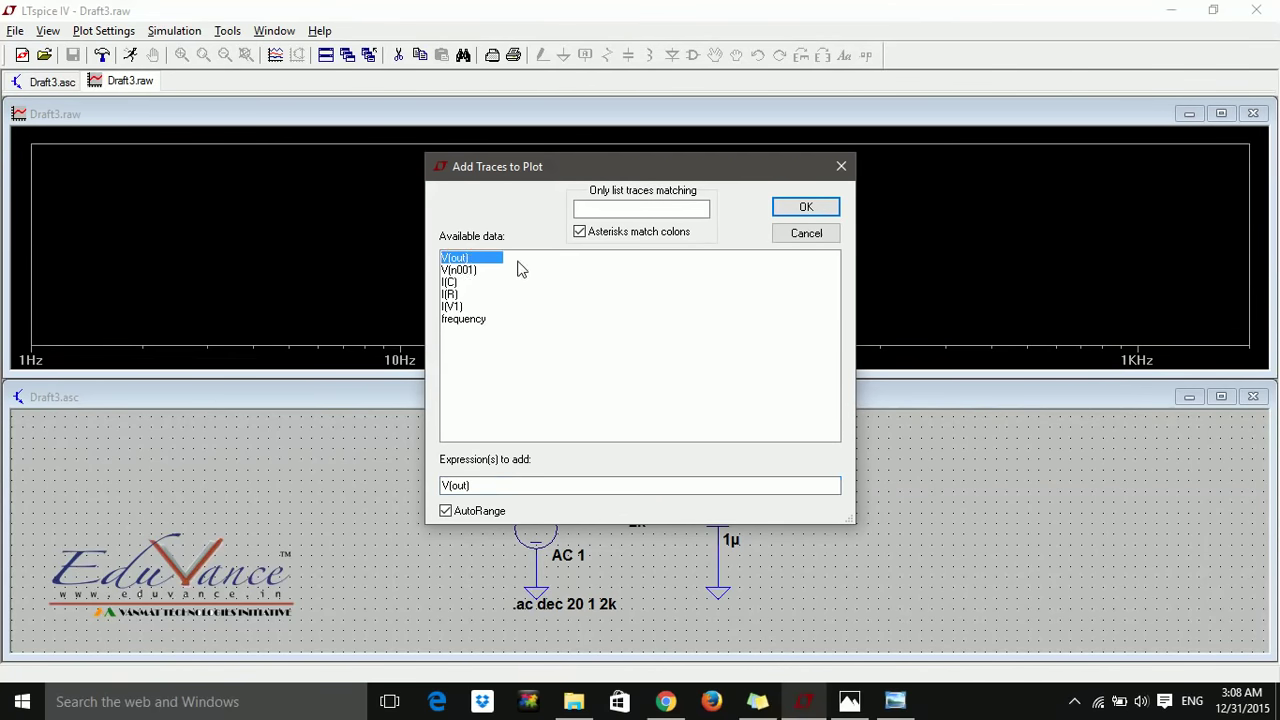
{"action": "left_click", "coordinate": [806, 208]}
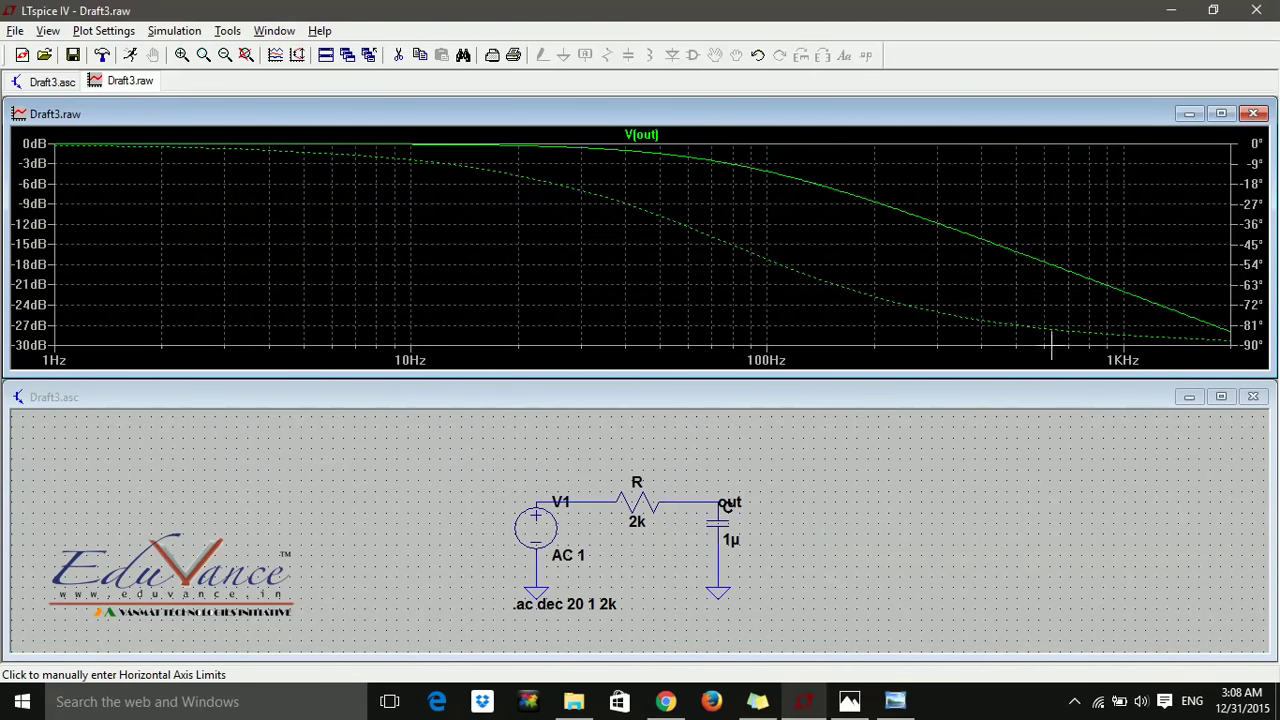
- Change the .ac directive's sweep type to Linear and re-run the simulation
{"action": "left_click", "coordinate": [569, 610]}
{"action": "right_click", "coordinate": [569, 610]}
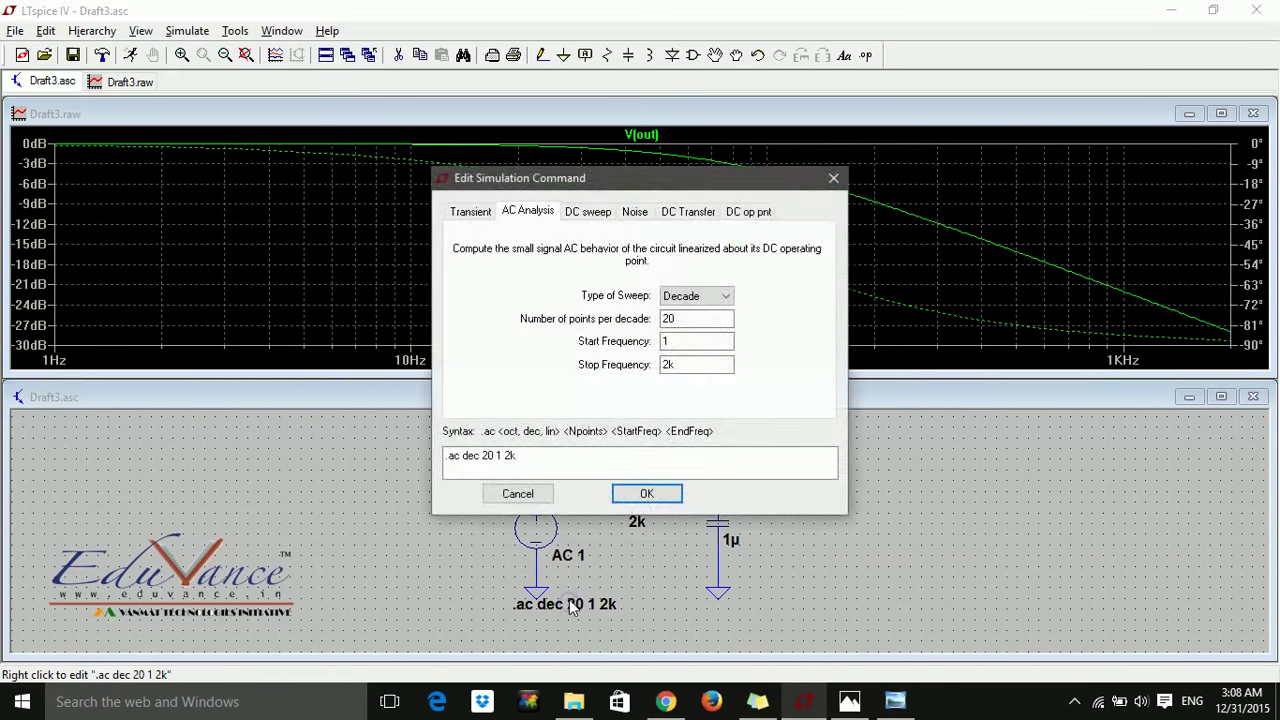
{"action": "left_click", "coordinate": [728, 302]}
{"action": "left_click", "coordinate": [698, 331]}
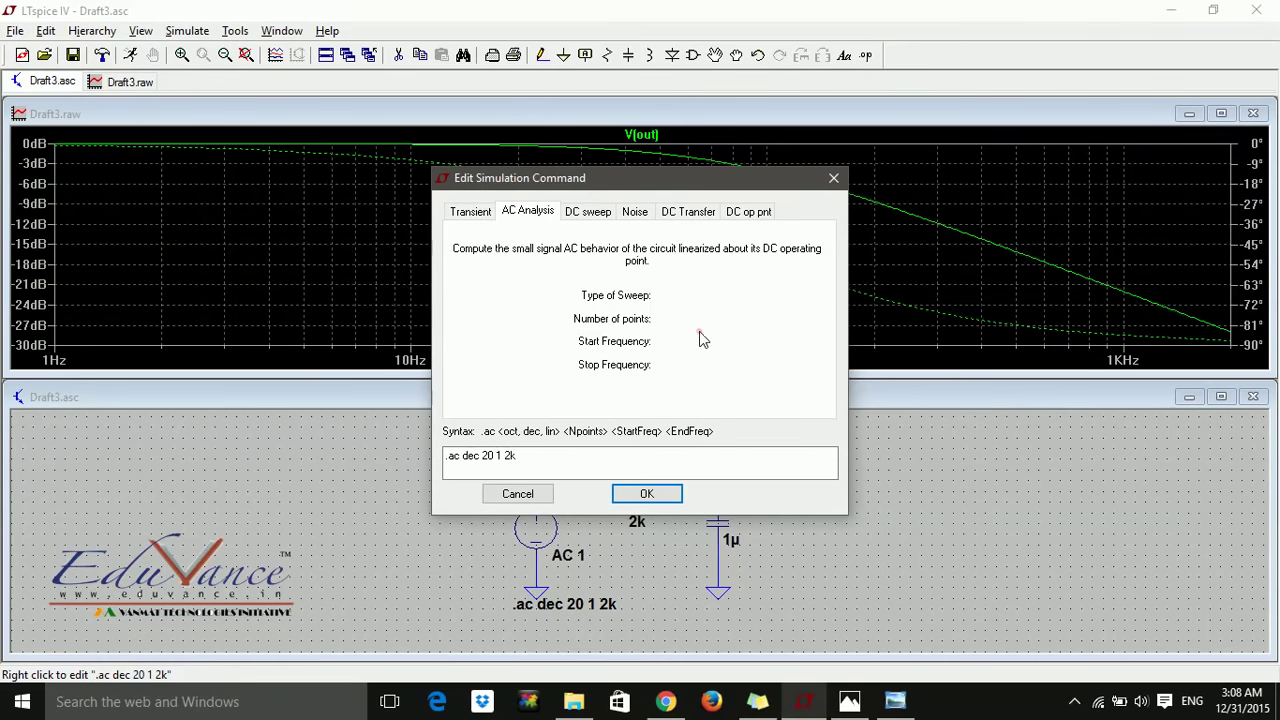
{"action": "left_click", "coordinate": [652, 494]}
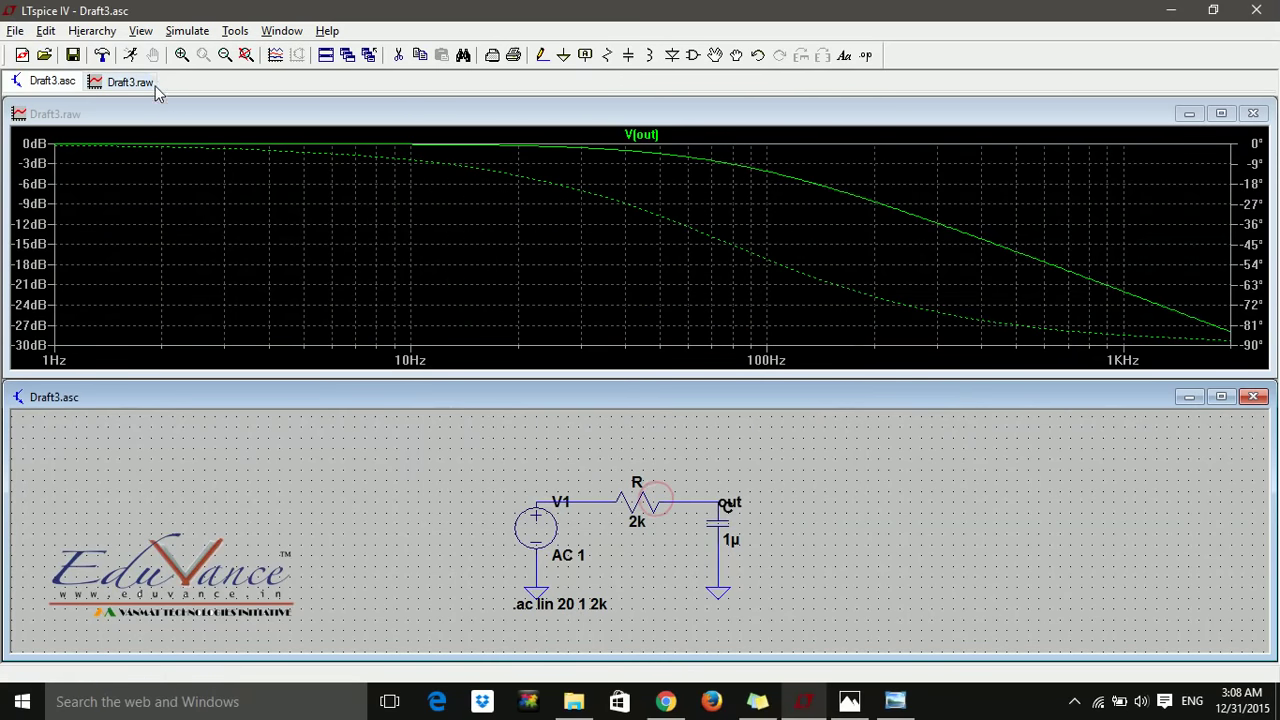
{"action": "left_click", "coordinate": [131, 55]}
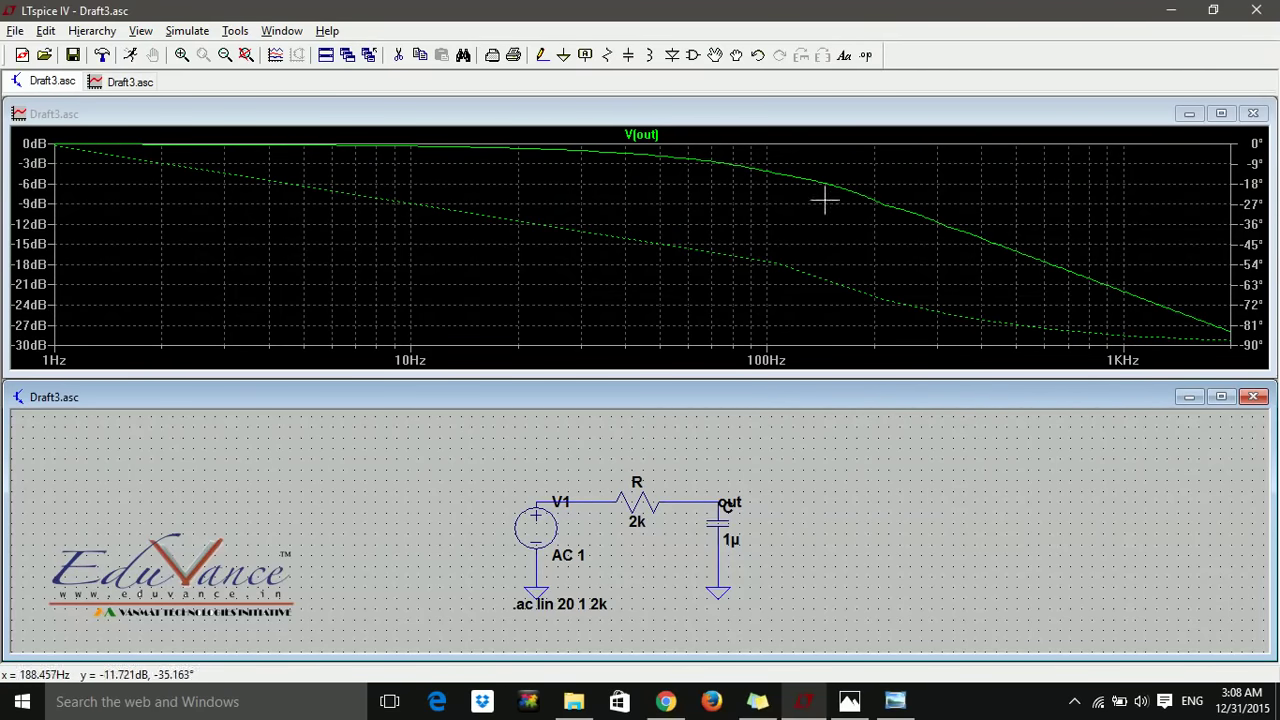
- Edit the stop frequency, settling on 2k (.ac lin 20 1 2k), re-running after each change
{"action": "right_click", "coordinate": [567, 605]}
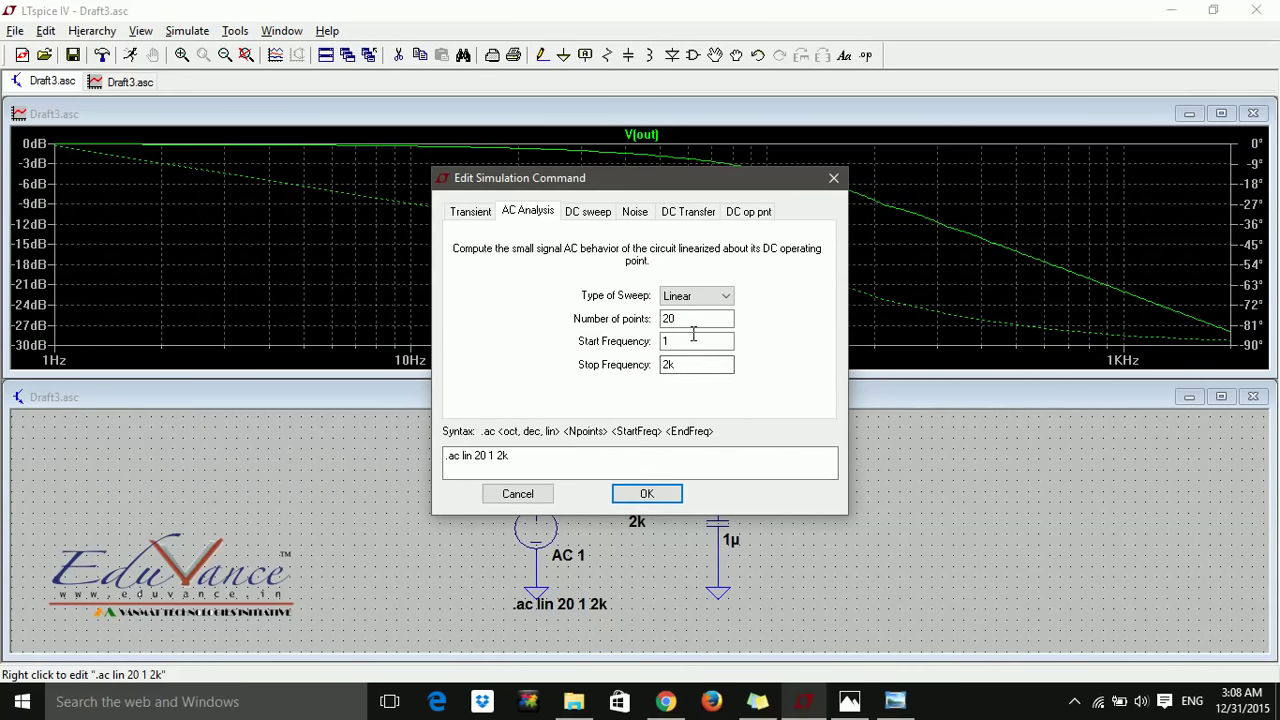
{"action": "double_click", "coordinate": [668, 365]}
{"action": "type", "text": "2k"}
{"action": "left_click", "coordinate": [646, 493]}
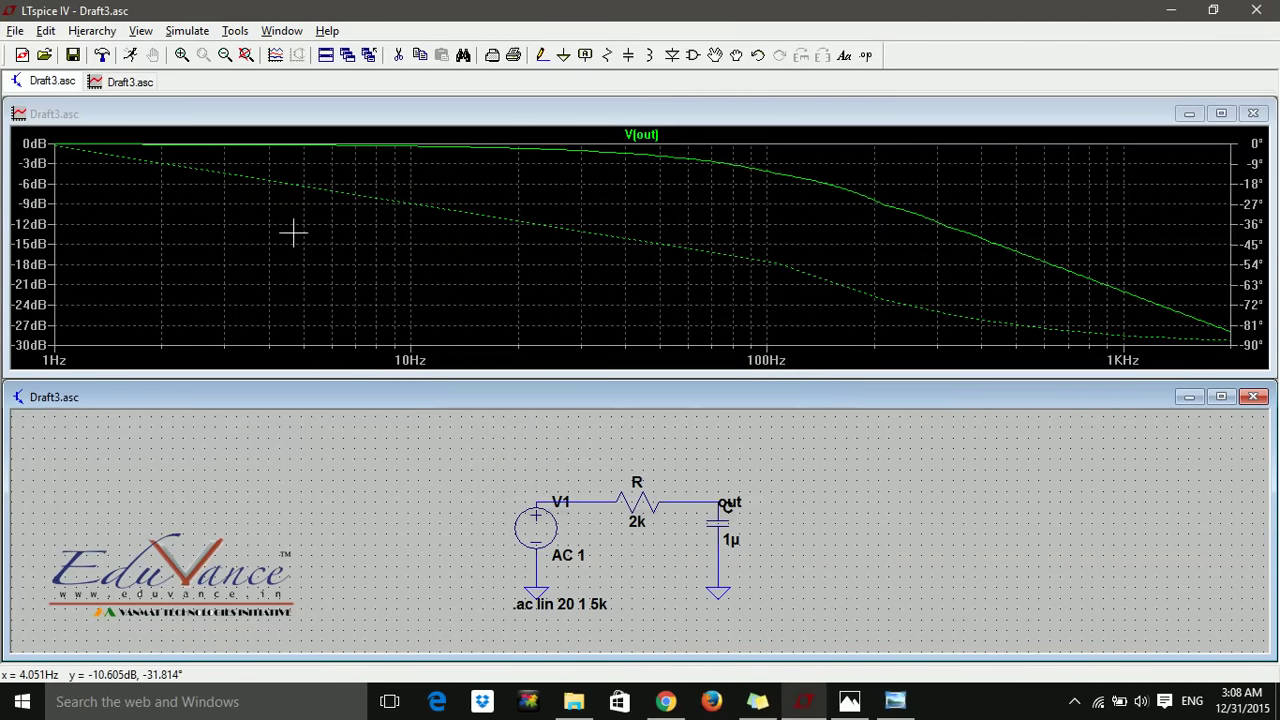
{"action": "left_click", "coordinate": [130, 56]}
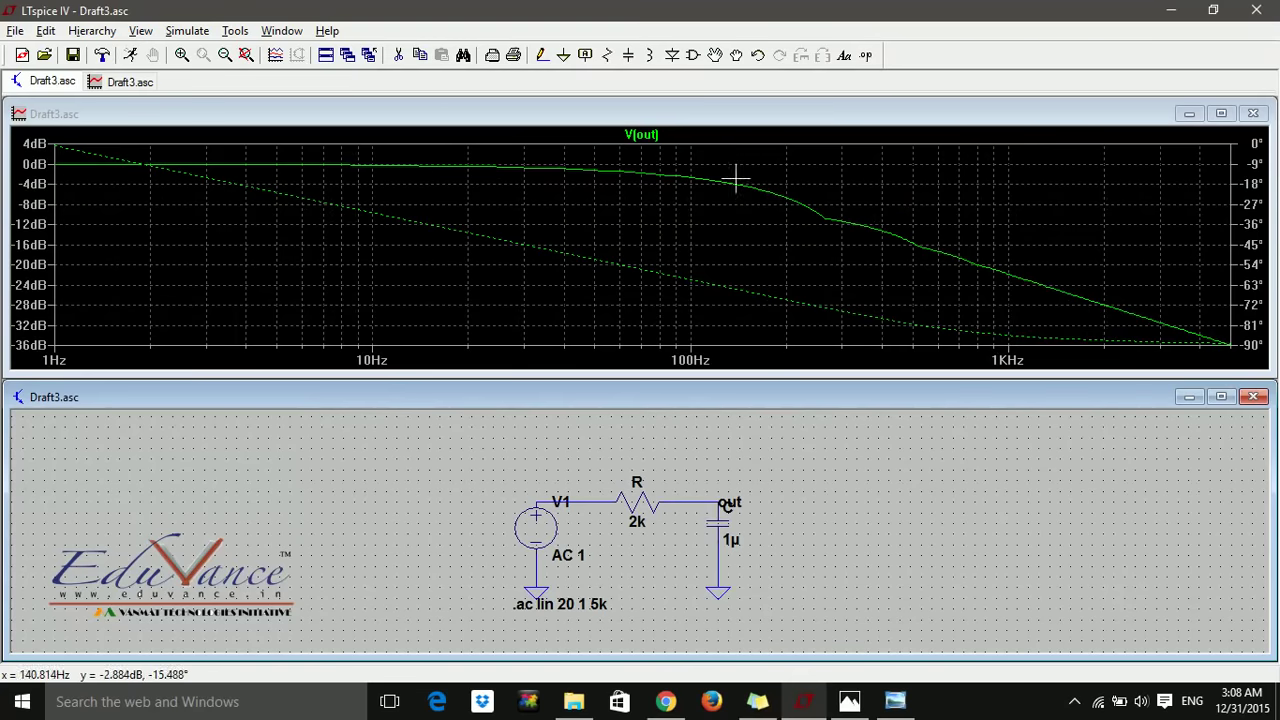
{"action": "right_click", "coordinate": [577, 598]}
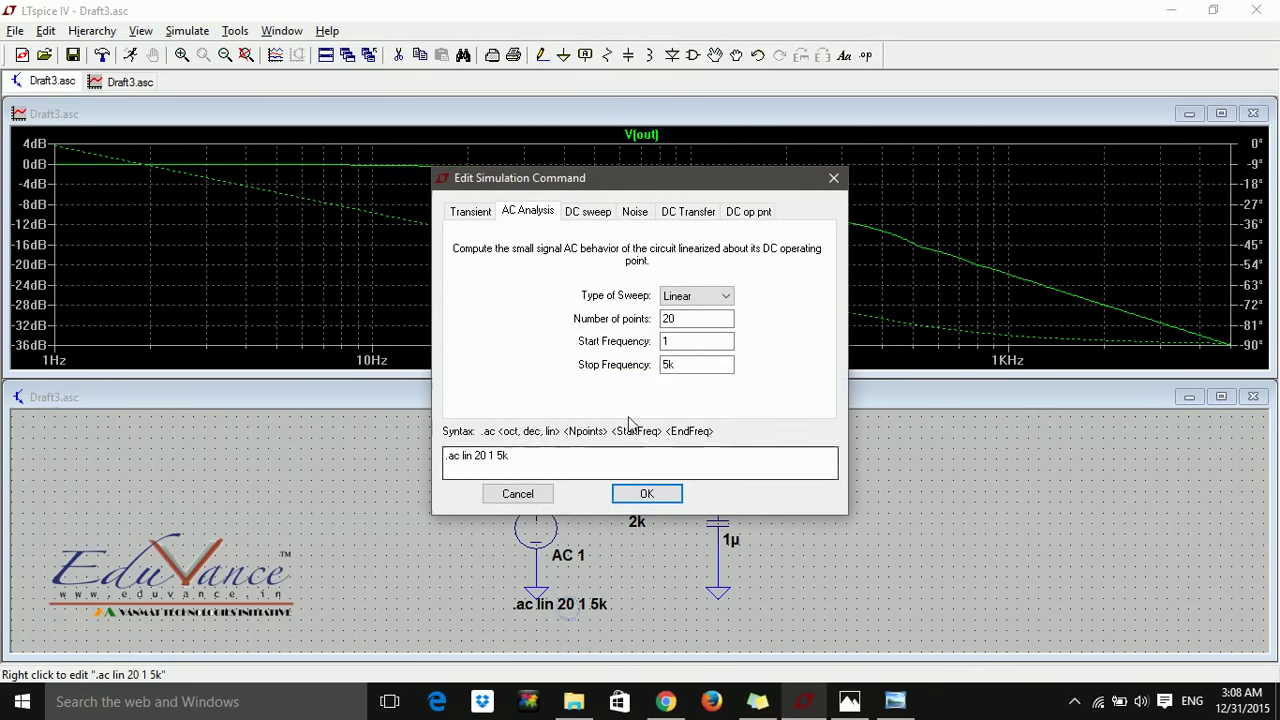
{"action": "left_click", "coordinate": [680, 364]}
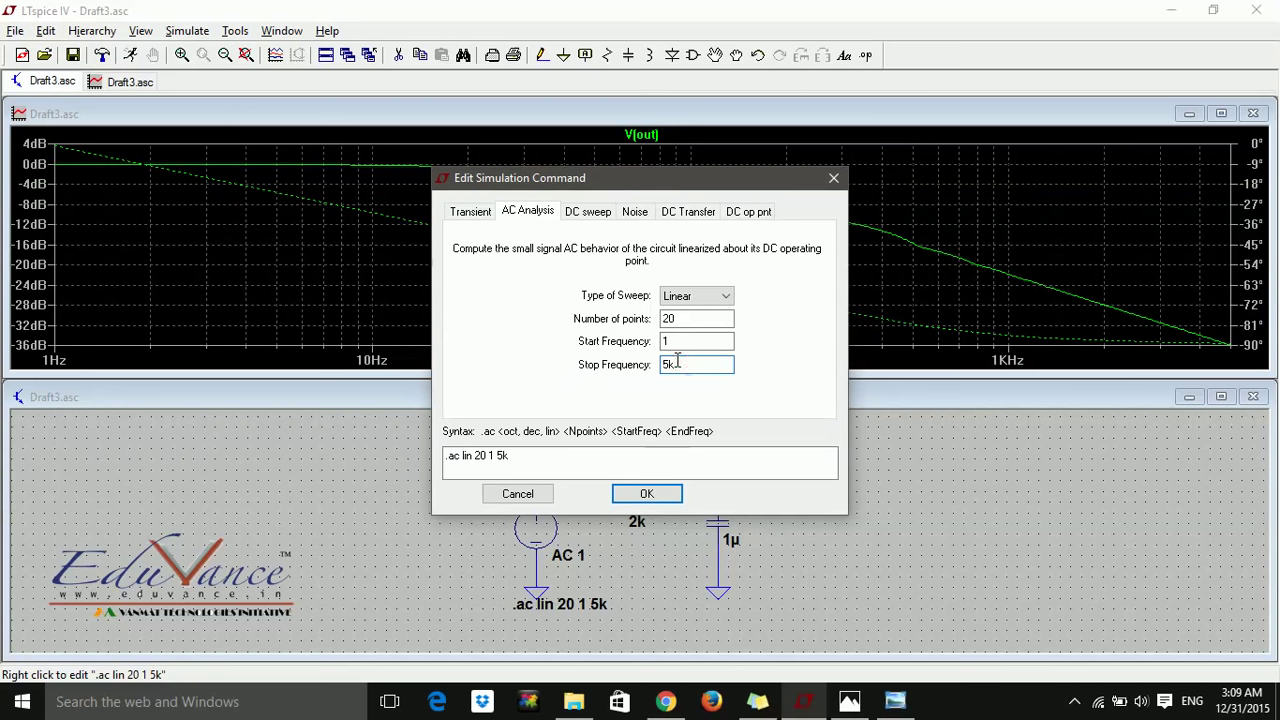
{"action": "type", "text": "2"}
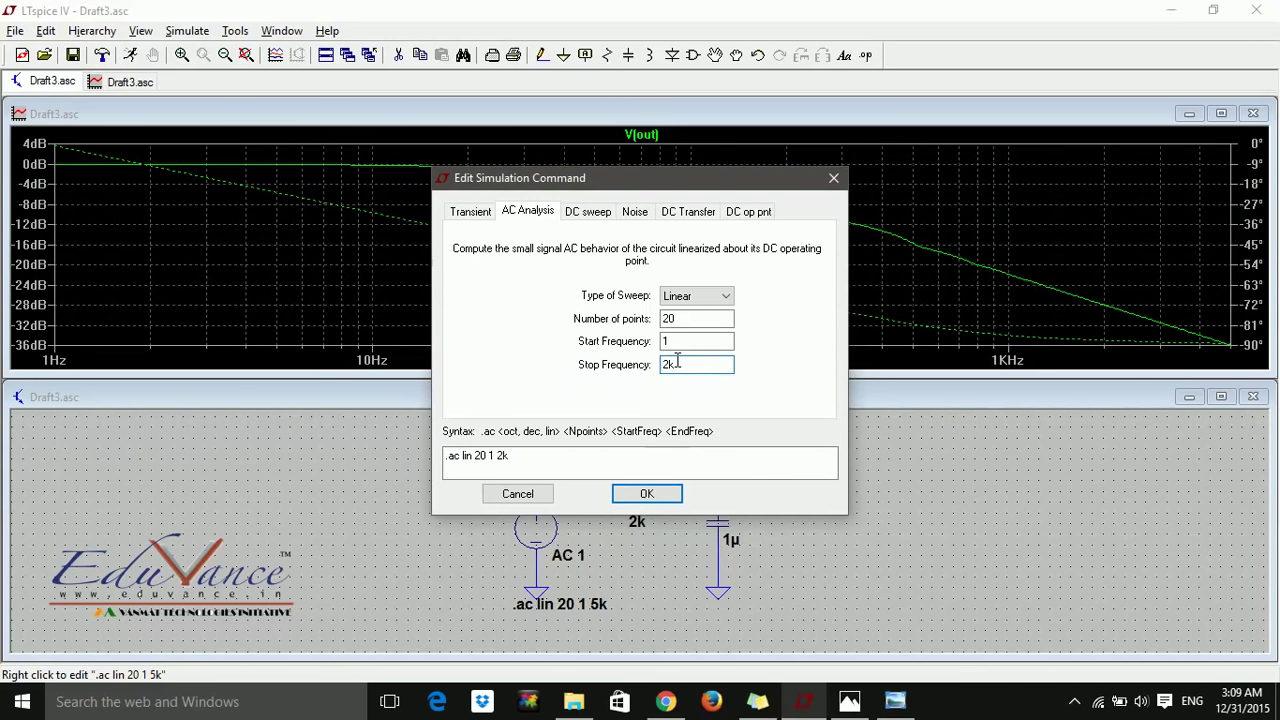
{"action": "left_click", "coordinate": [647, 493]}
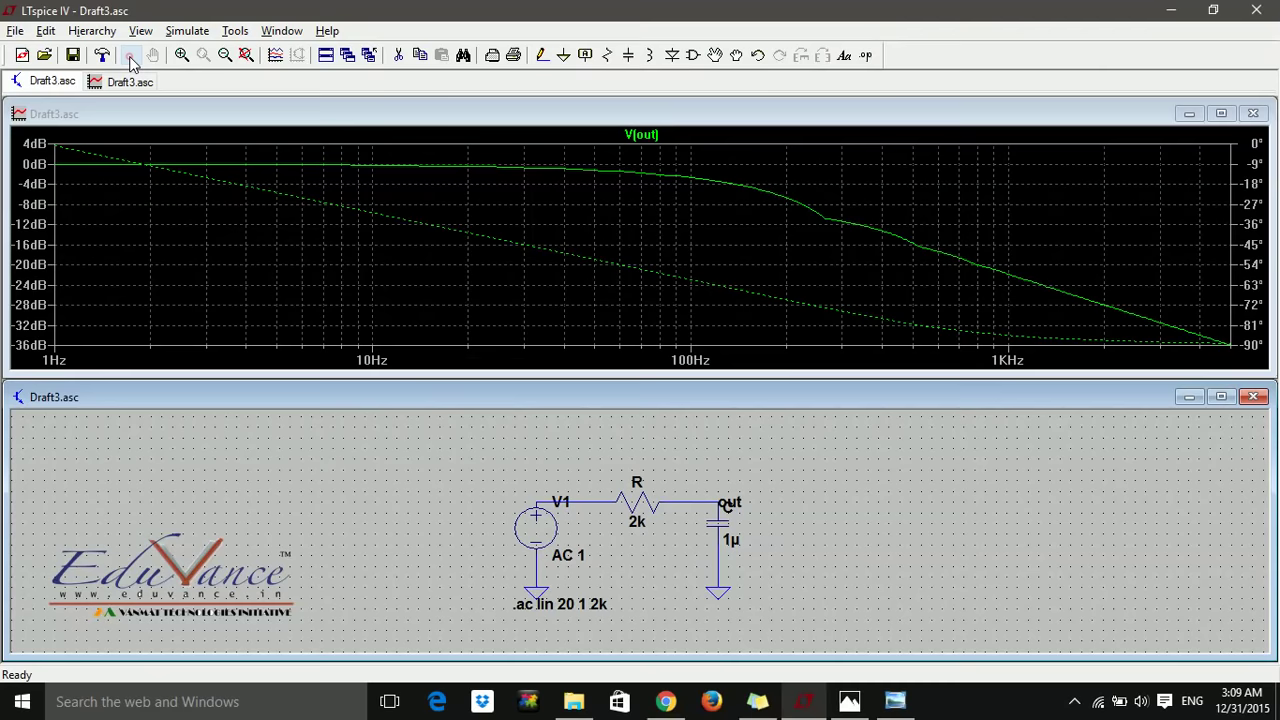
{"action": "left_click", "coordinate": [130, 56]}
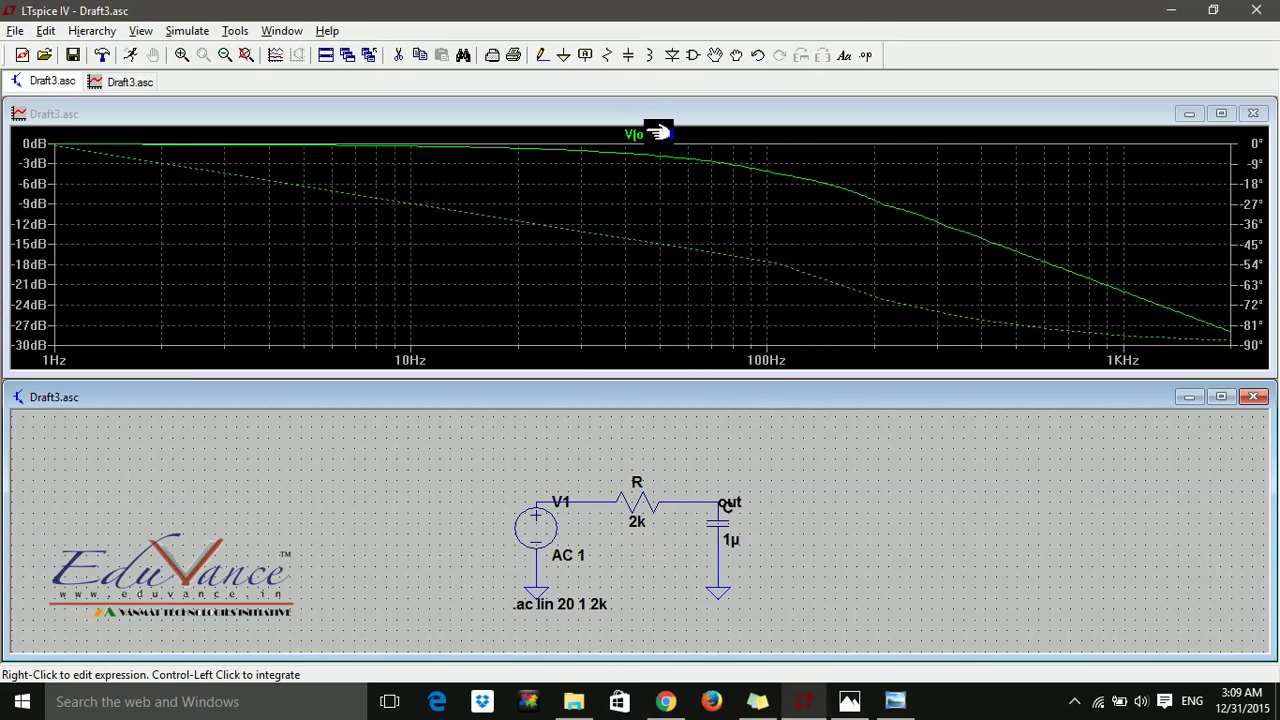
- In the V(out) trace settings, keep the green colour and open the Attached Cursor options
{"action": "right_click", "coordinate": [661, 133]}
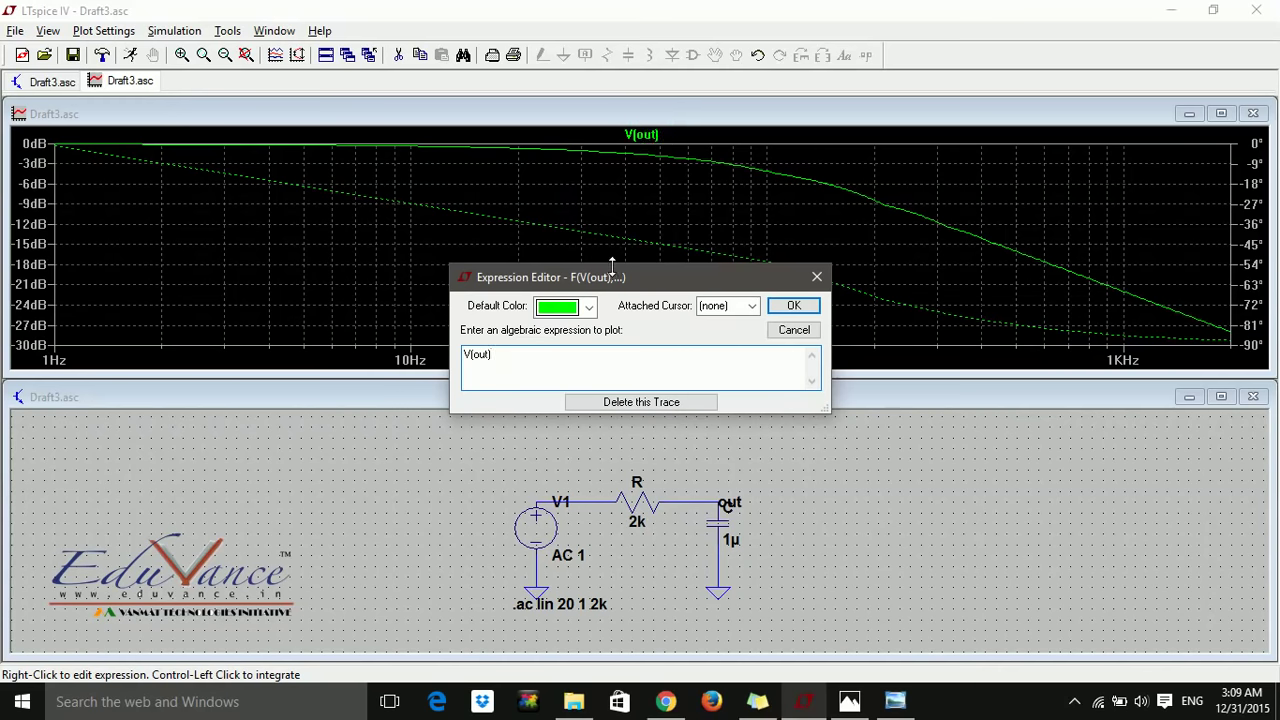
{"action": "left_click", "coordinate": [590, 307]}
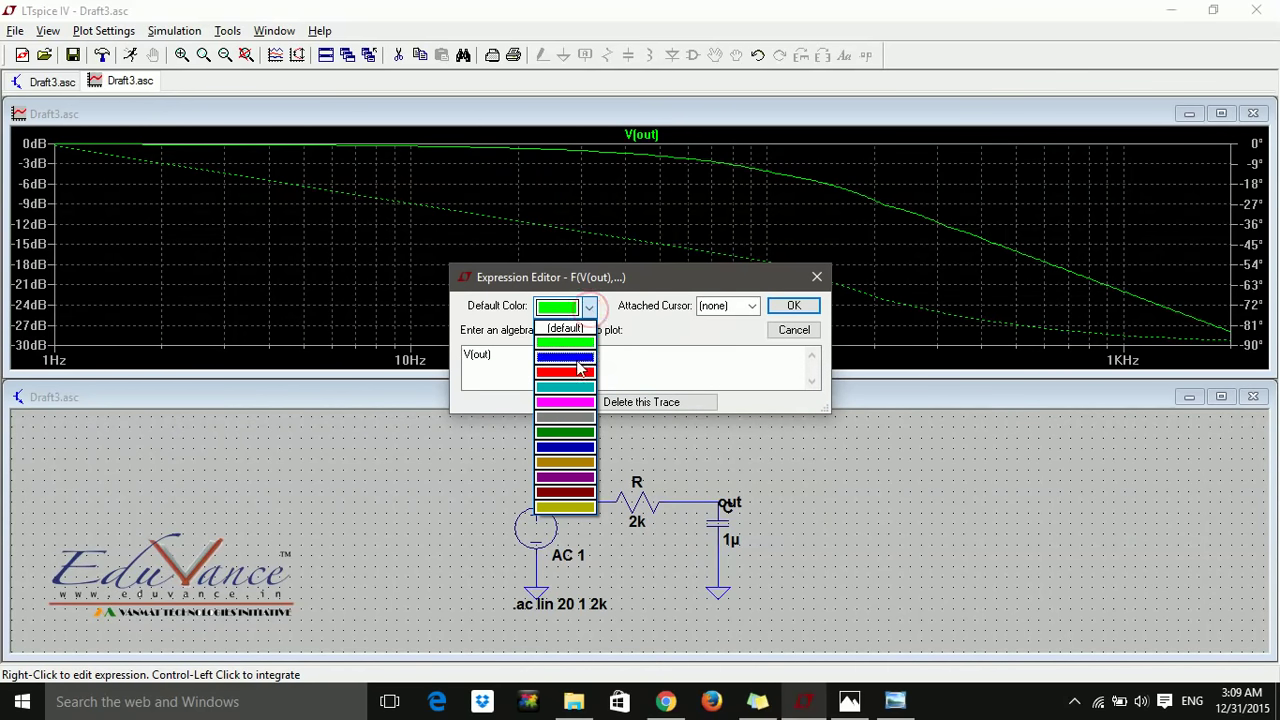
{"action": "left_click", "coordinate": [591, 307]}
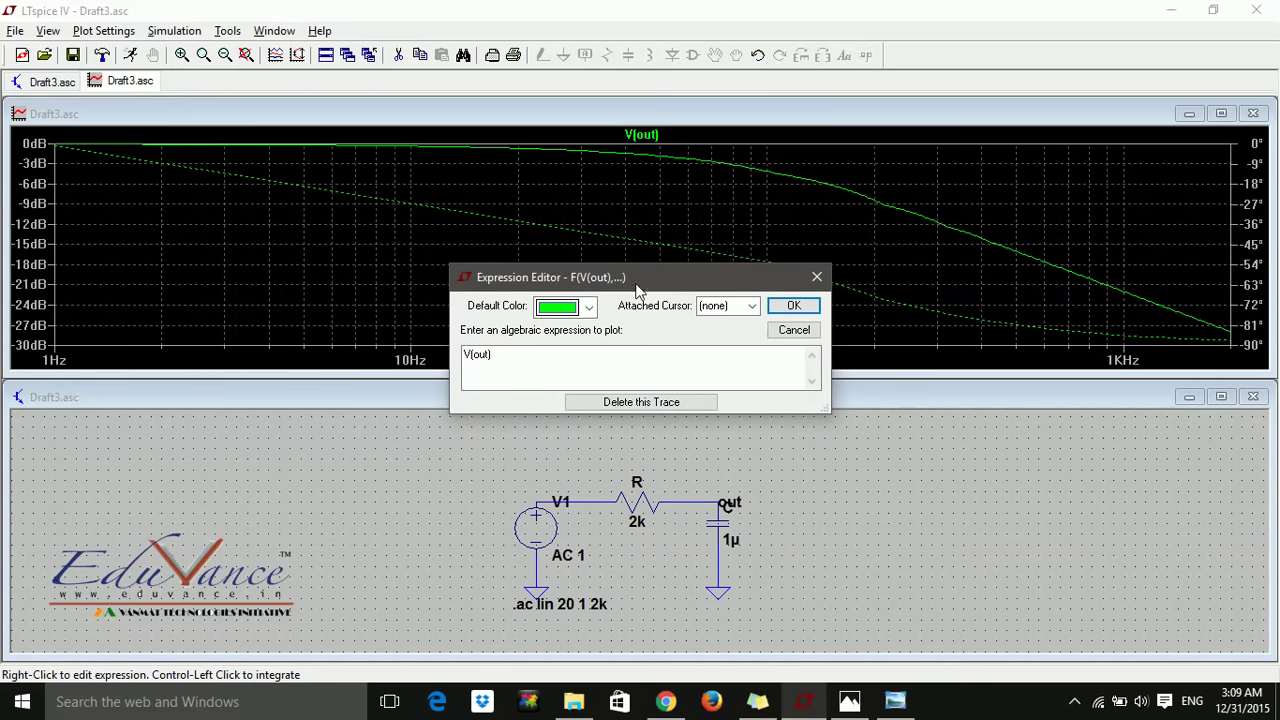
{"action": "left_click", "coordinate": [751, 307]}
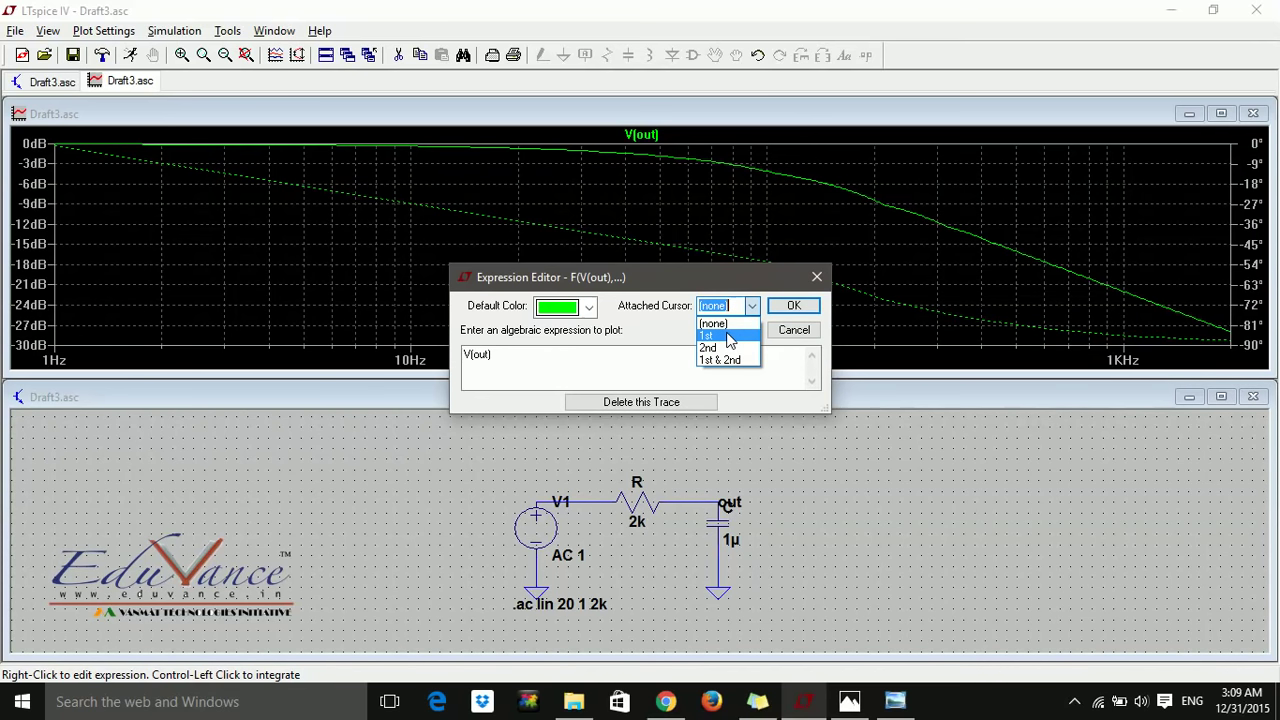
- Attach cursor 1 to V(out) and set its readout to show phase
{"action": "left_click", "coordinate": [728, 340]}
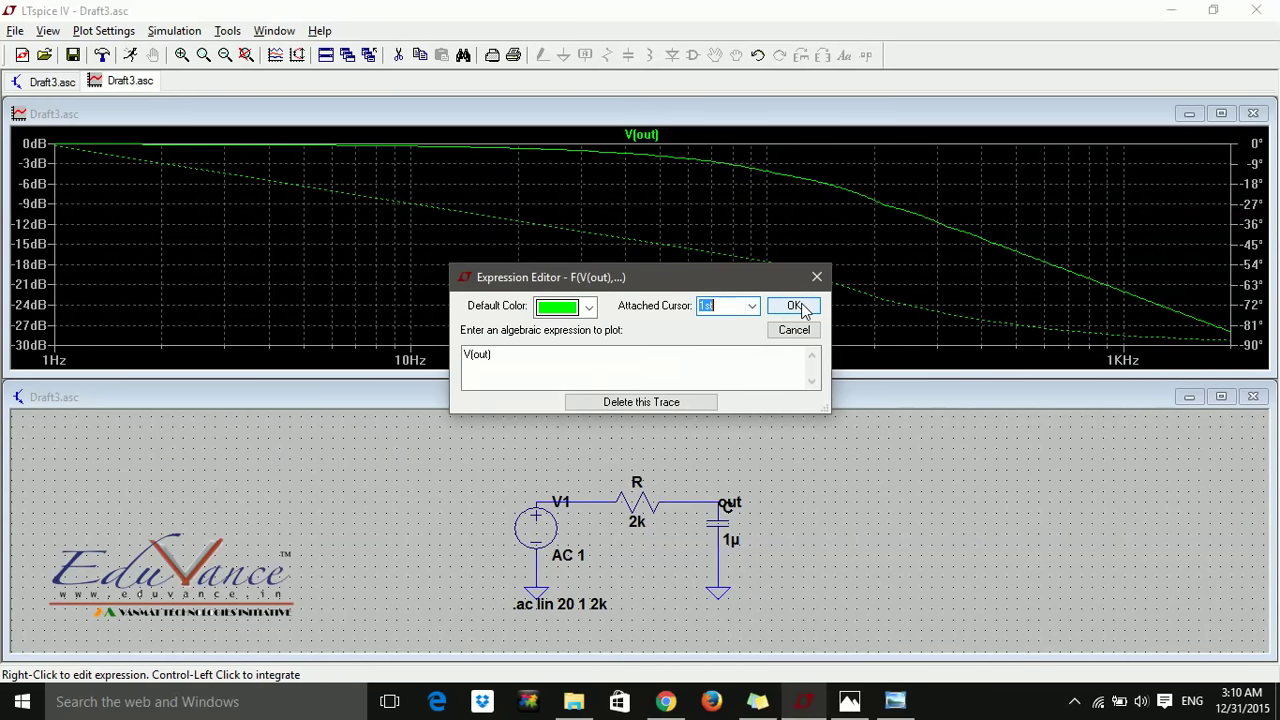
{"action": "left_click", "coordinate": [795, 306]}
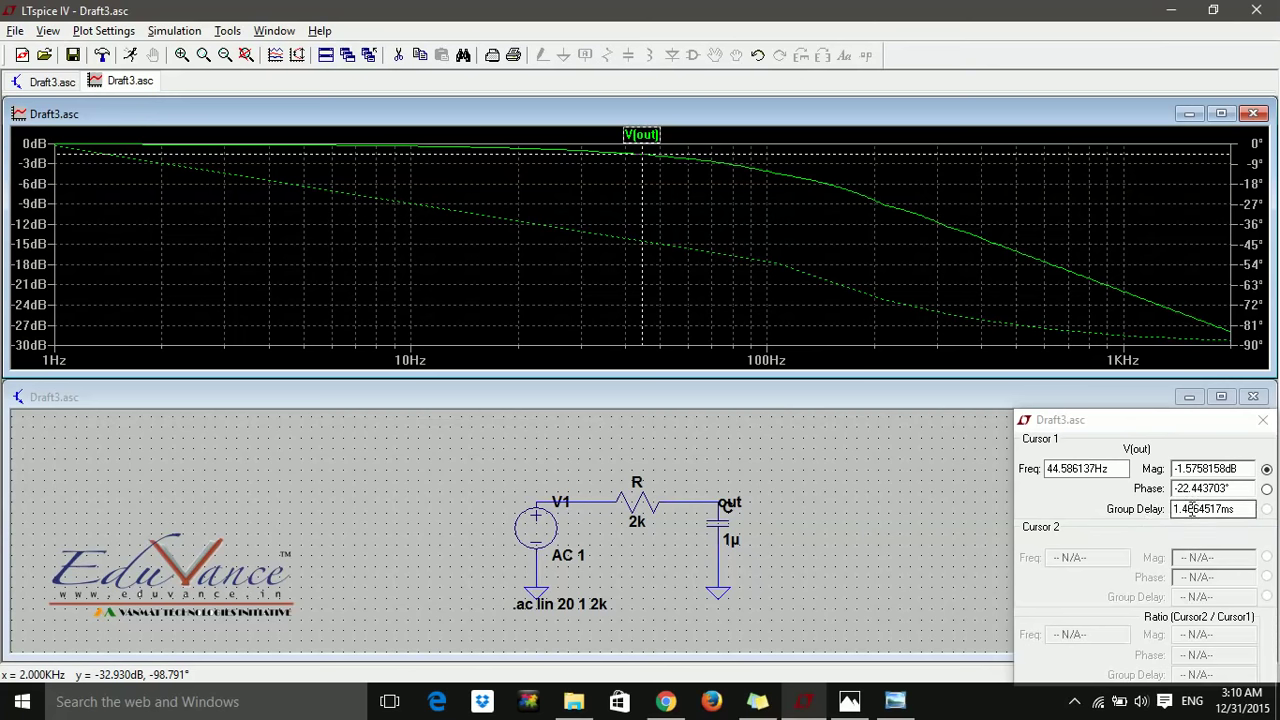
{"action": "left_click", "coordinate": [1267, 489]}
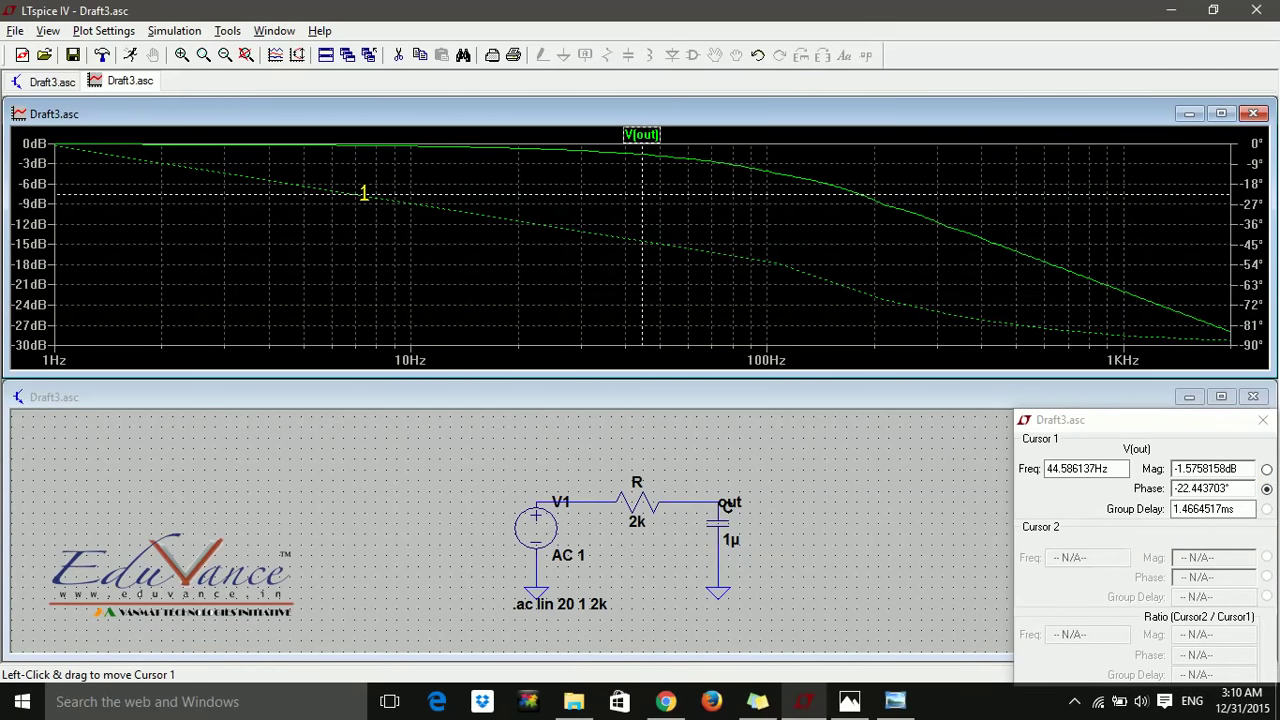
- Switch cursor 1 back to magnitude and drag it to -3 dB at about 77.8 Hz
{"action": "left_click", "coordinate": [1266, 469]}
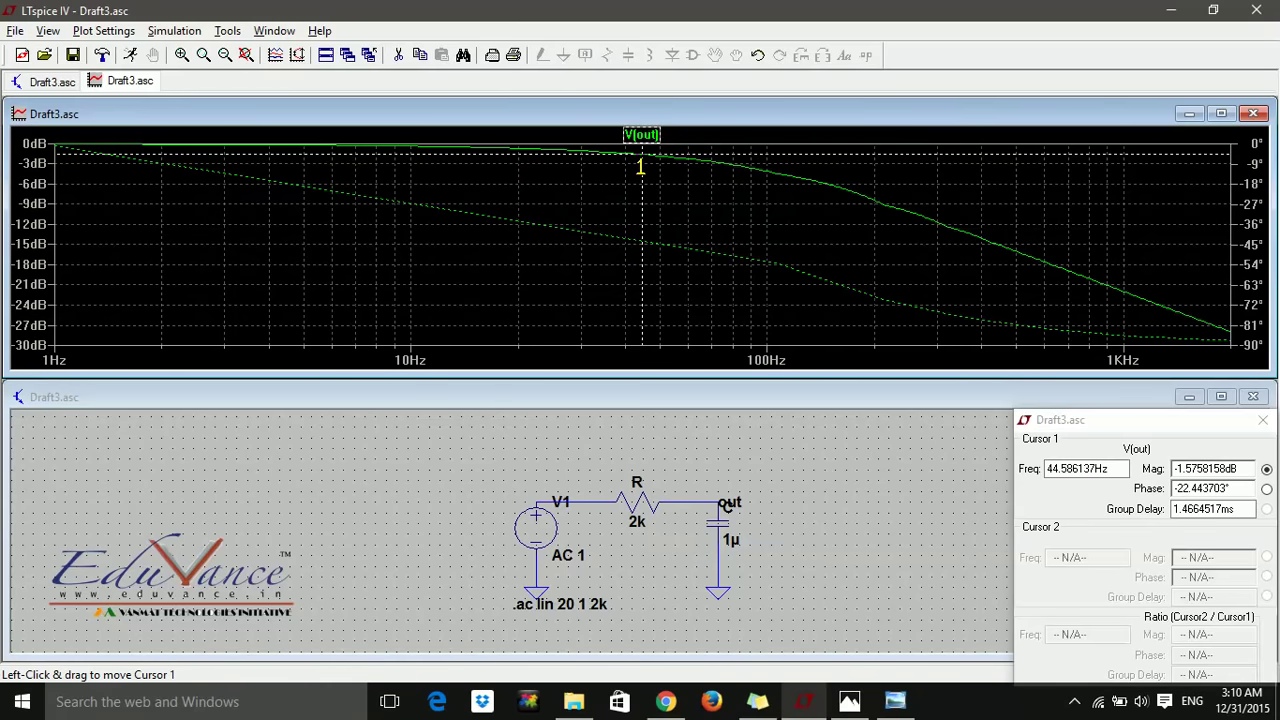
{"action": "mouse_move", "coordinate": [640, 167]}
{"action": "left_mouse_down"}
{"action": "mouse_move", "coordinate": [517, 171]}
{"action": "mouse_move", "coordinate": [931, 197]}
{"action": "mouse_move", "coordinate": [740, 195]}
{"action": "mouse_move", "coordinate": [755, 195]}
{"action": "left_mouse_up"}
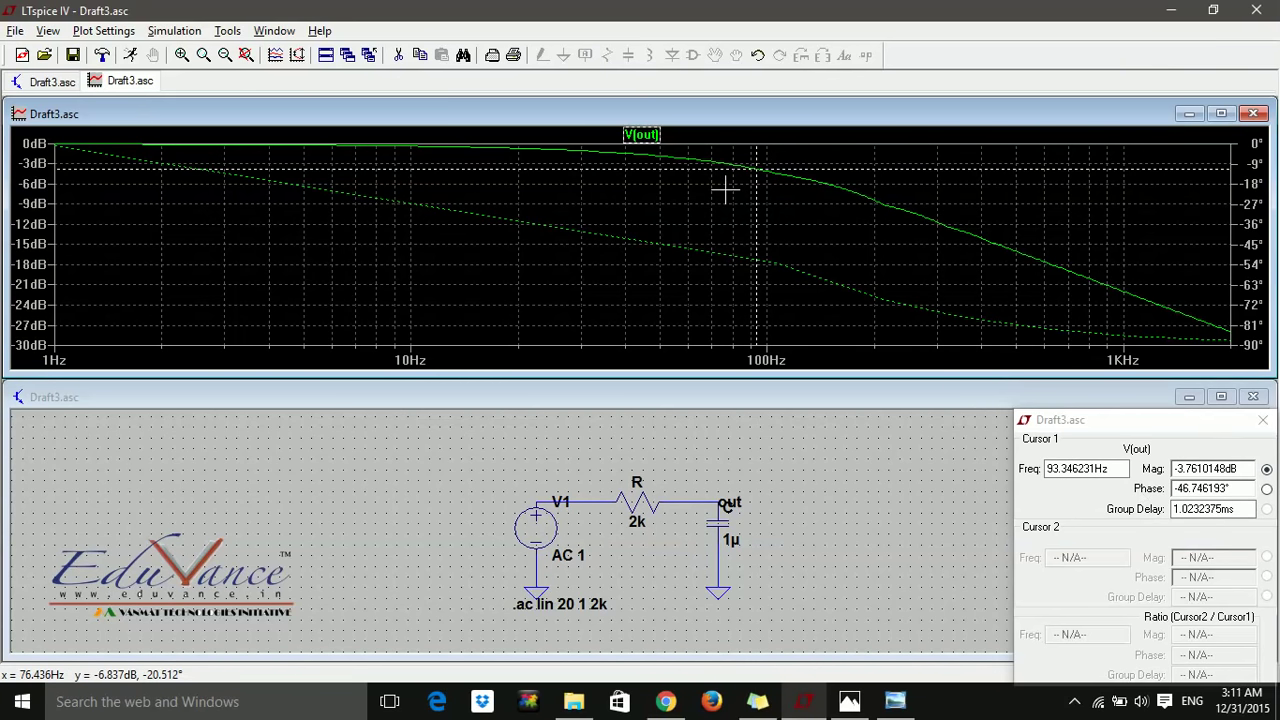
{"action": "mouse_move", "coordinate": [751, 191]}
{"action": "left_mouse_down"}
{"action": "mouse_move", "coordinate": [689, 197]}
{"action": "mouse_move", "coordinate": [722, 200]}
{"action": "left_mouse_up"}
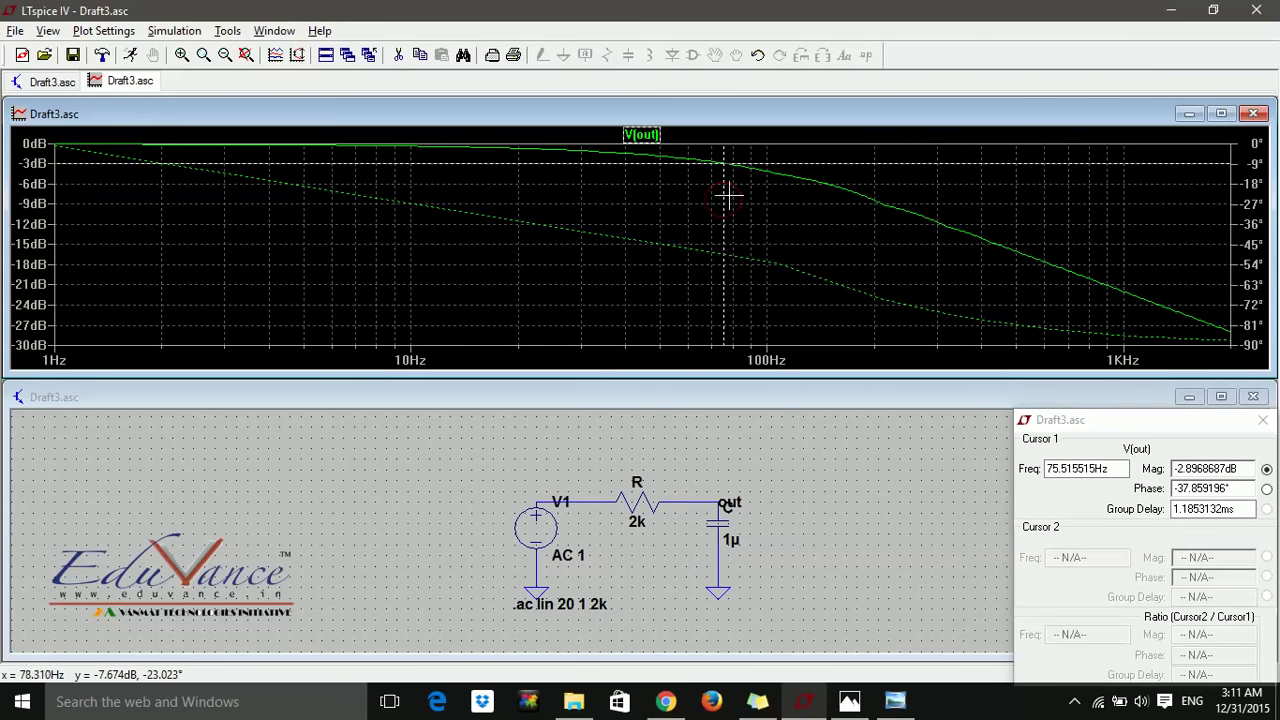
{"action": "mouse_move", "coordinate": [723, 194]}
{"action": "left_mouse_down"}
{"action": "mouse_move", "coordinate": [666, 206]}
{"action": "mouse_move", "coordinate": [701, 210]}
{"action": "mouse_move", "coordinate": [537, 222]}
{"action": "mouse_move", "coordinate": [737, 180]}
{"action": "mouse_move", "coordinate": [751, 196]}
{"action": "mouse_move", "coordinate": [723, 193]}
{"action": "left_mouse_up"}
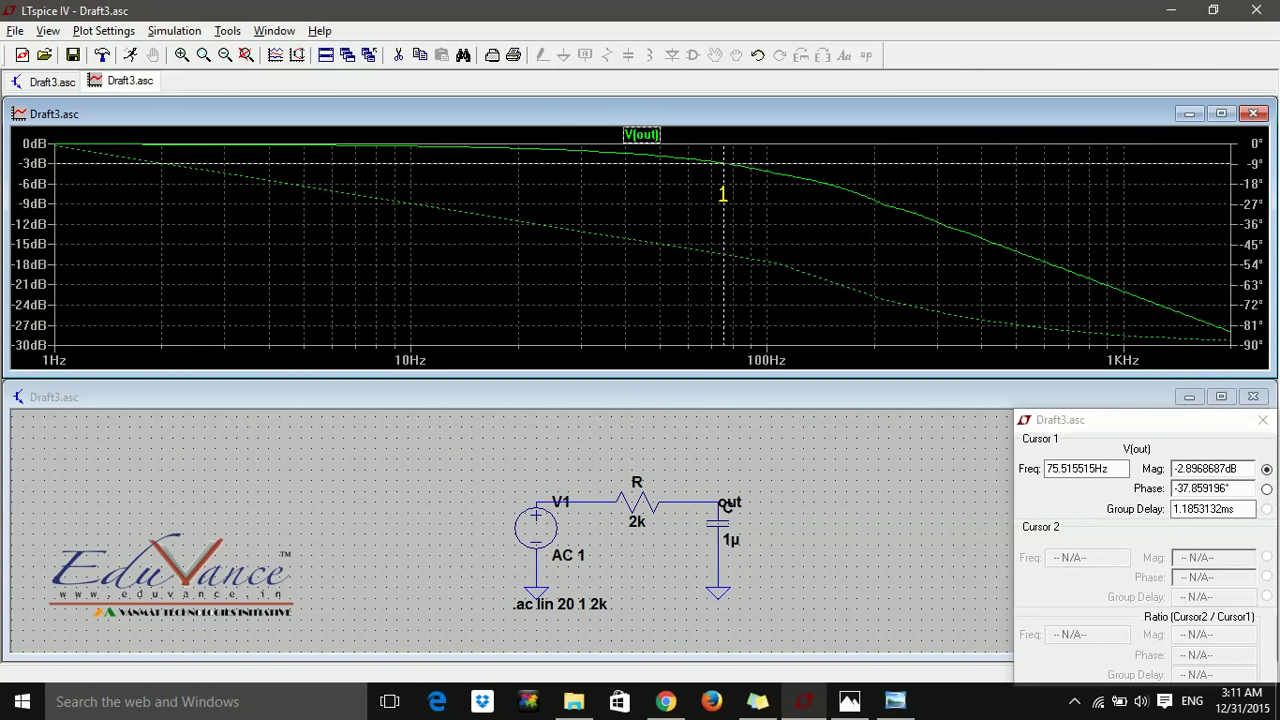
{"action": "left_click_drag", "start_coordinate": [723, 193], "coordinate": [722, 193]}
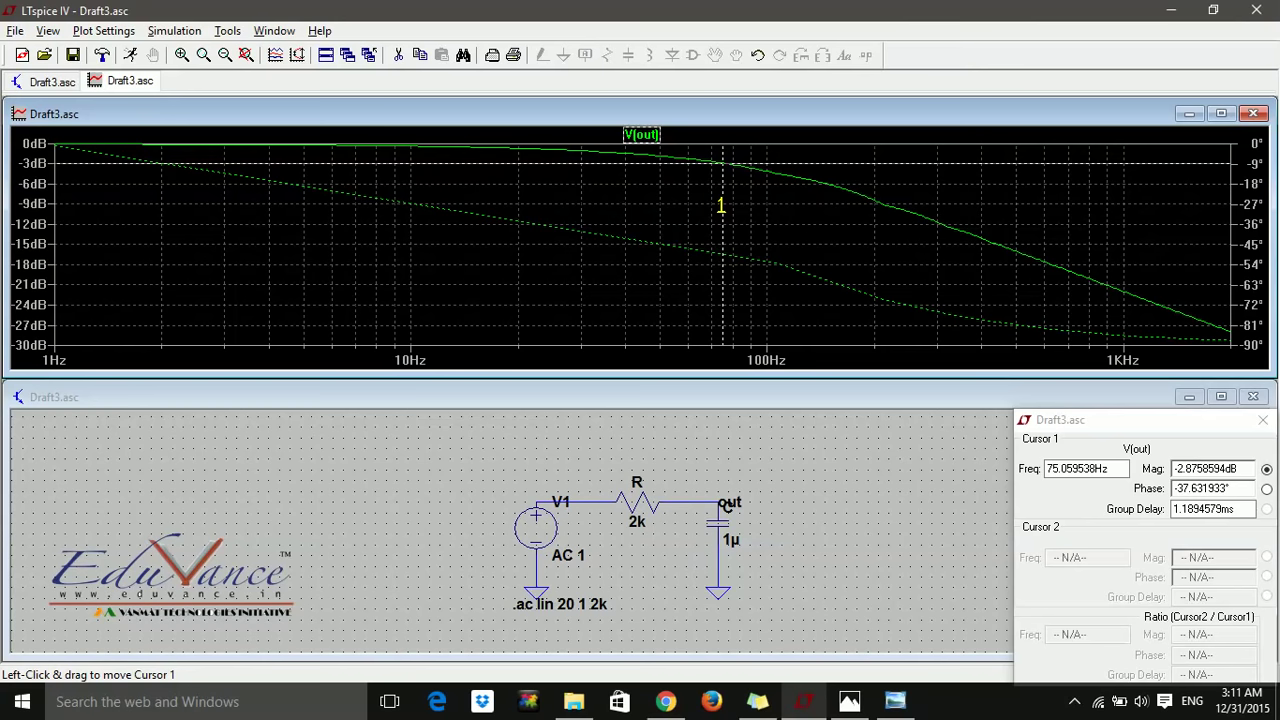
{"action": "left_click_drag", "start_coordinate": [720, 205], "coordinate": [727, 205]}
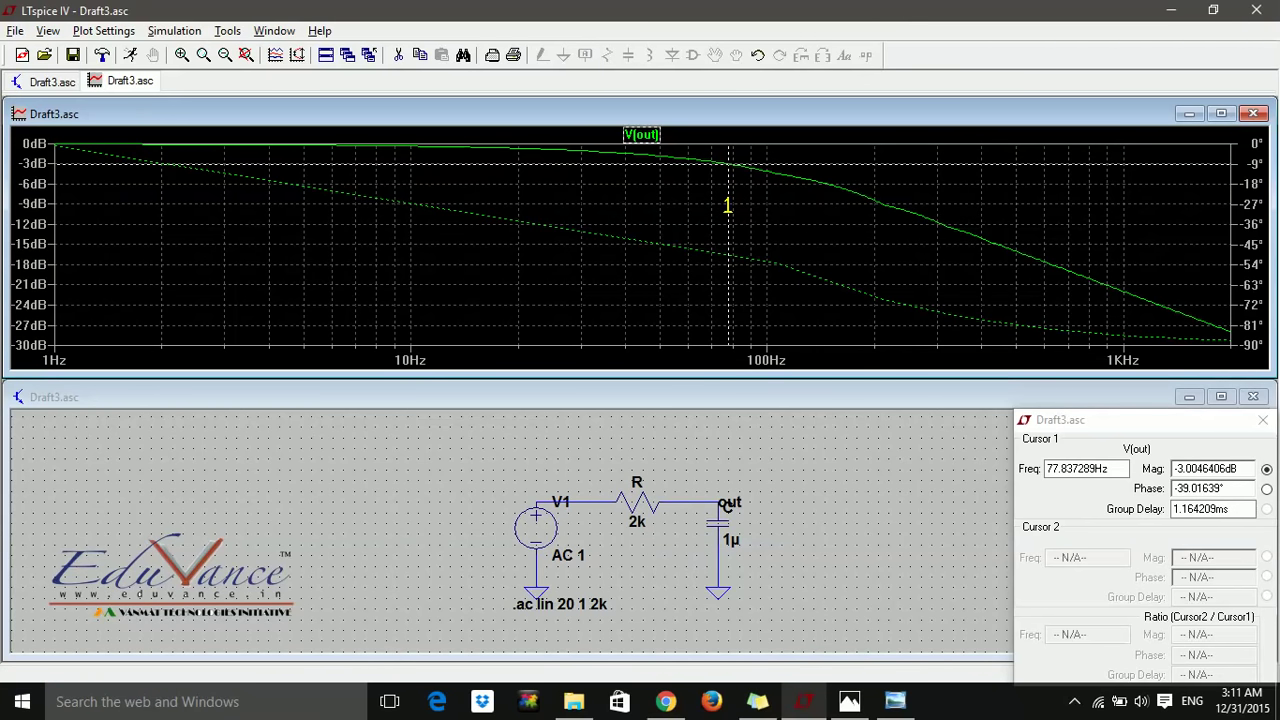
- Attach both cursors to V(out) and drag cursor 2 to about 149.7 Hz (-6 dB)
{"action": "right_click", "coordinate": [660, 133]}
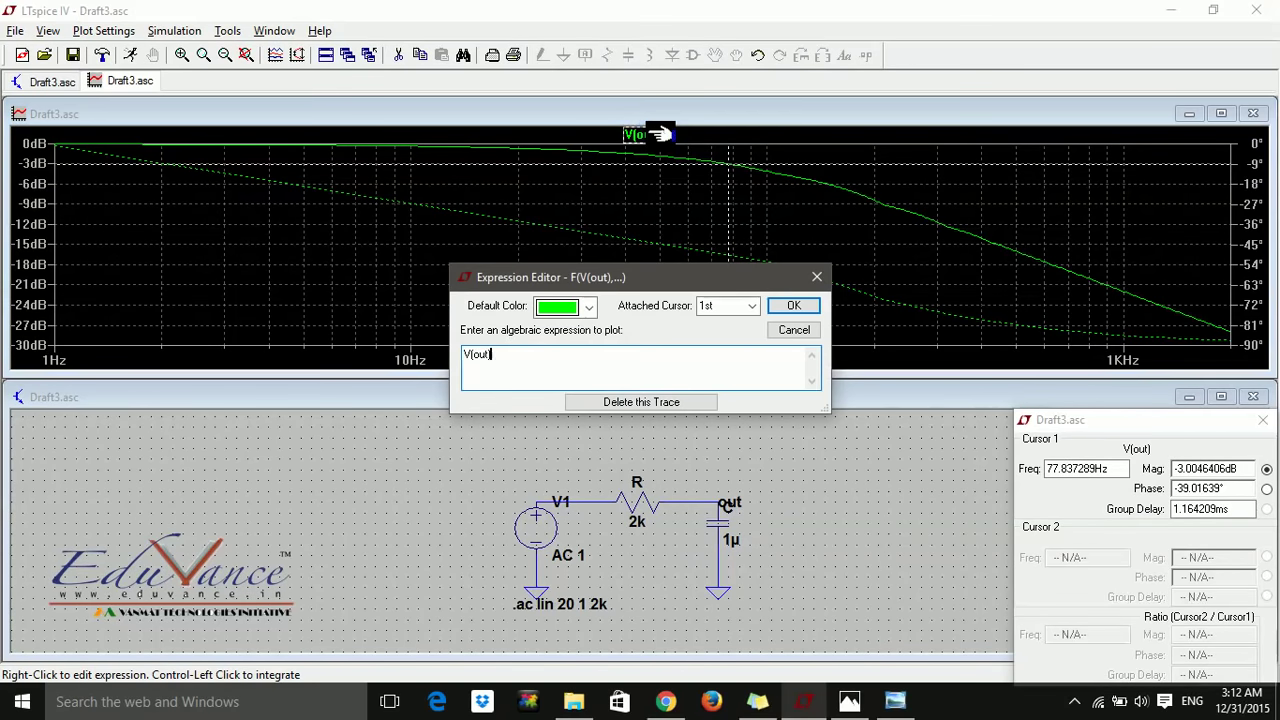
{"action": "left_click", "coordinate": [752, 308]}
{"action": "left_click", "coordinate": [737, 355]}
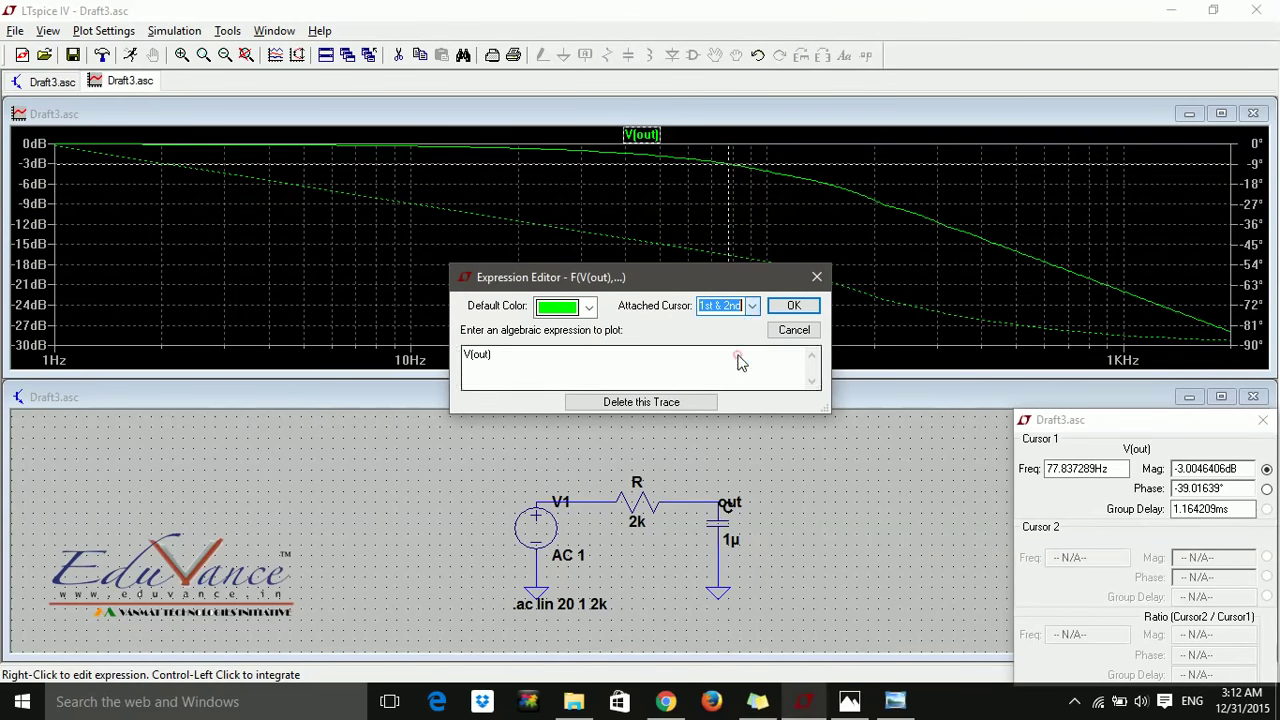
{"action": "left_click", "coordinate": [793, 306]}
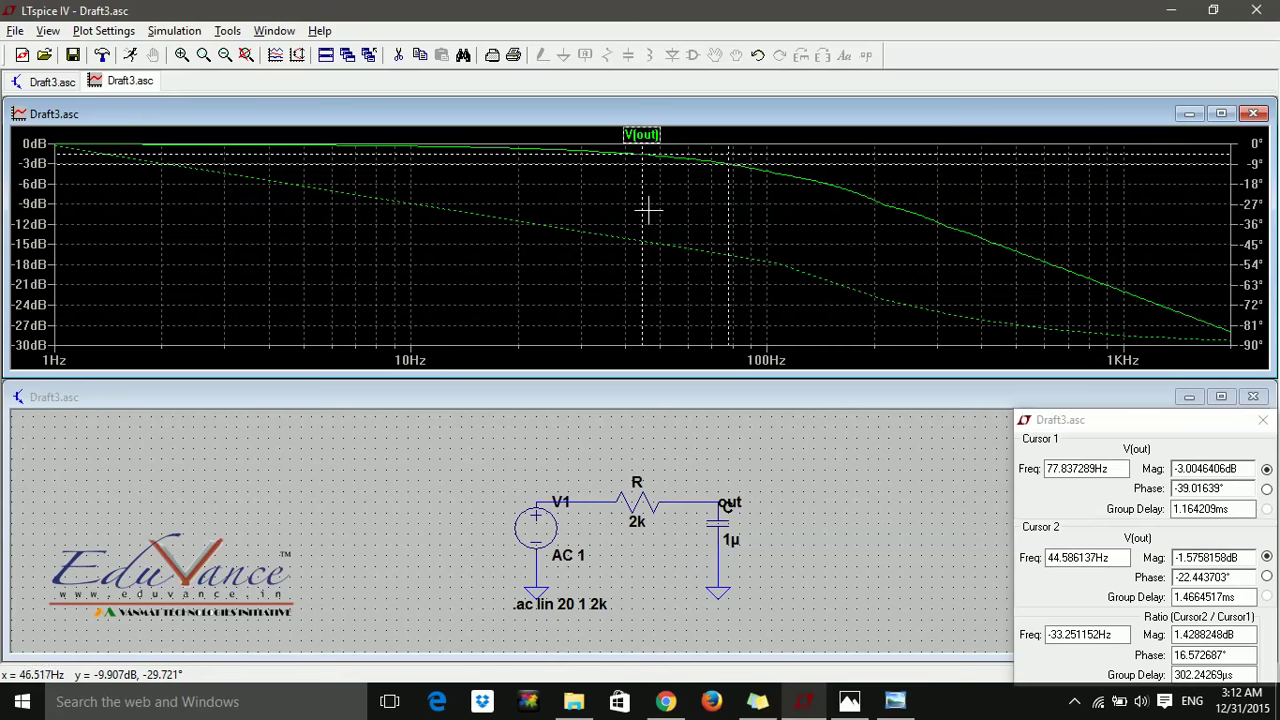
{"action": "left_click_drag", "start_coordinate": [642, 207], "coordinate": [827, 235]}
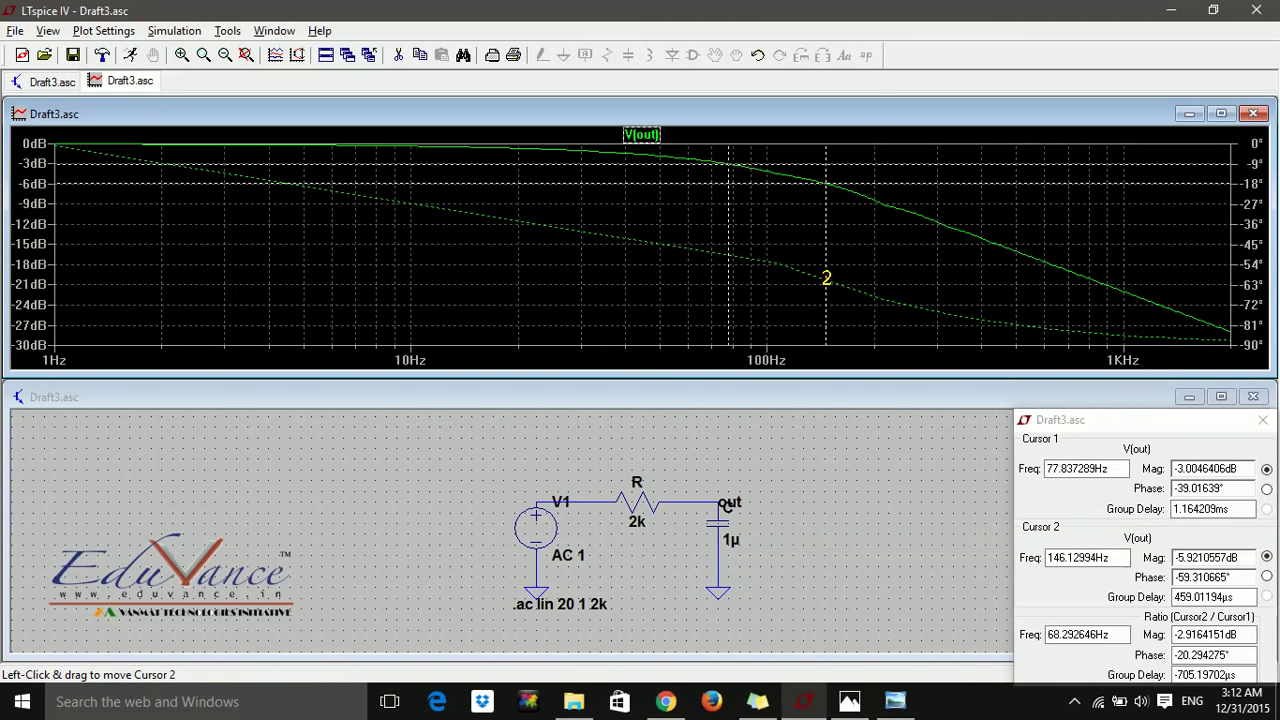
{"action": "left_click_drag", "start_coordinate": [826, 278], "coordinate": [829, 275]}
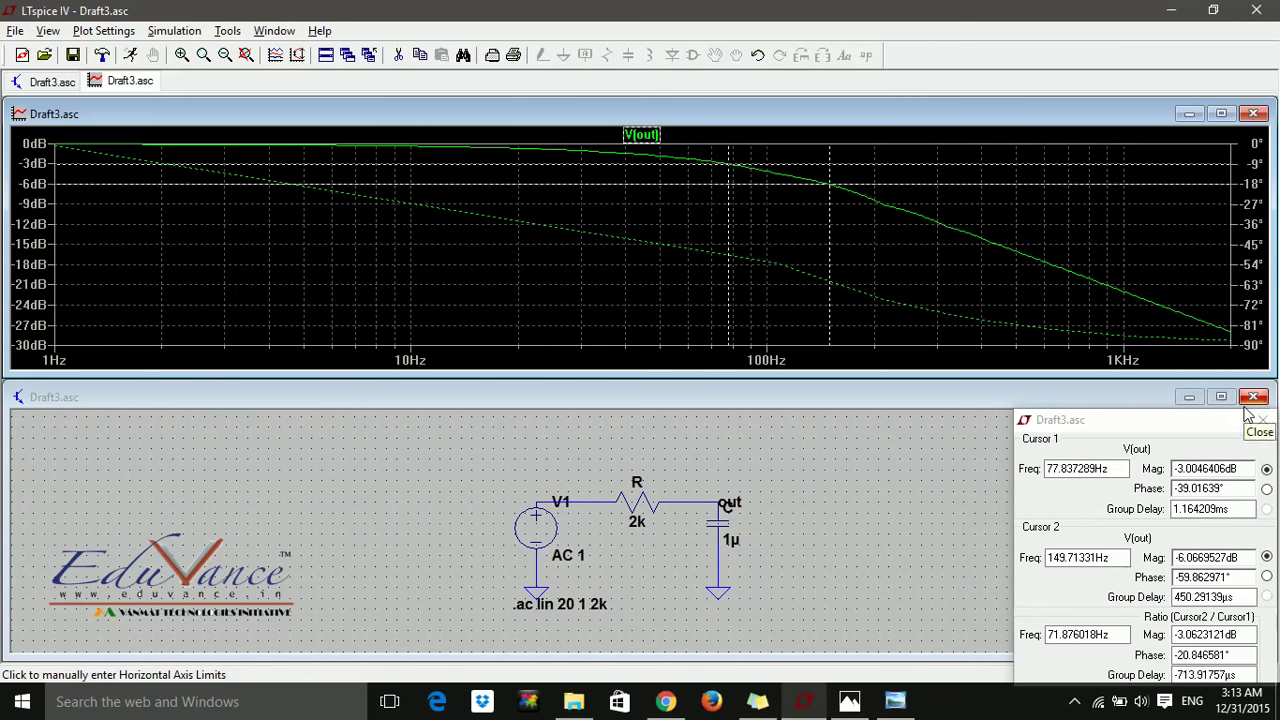
- Skip saving, close the cursor readouts, set R to 3k and re-run the AC analysis
{"action": "left_click", "coordinate": [1251, 399]}
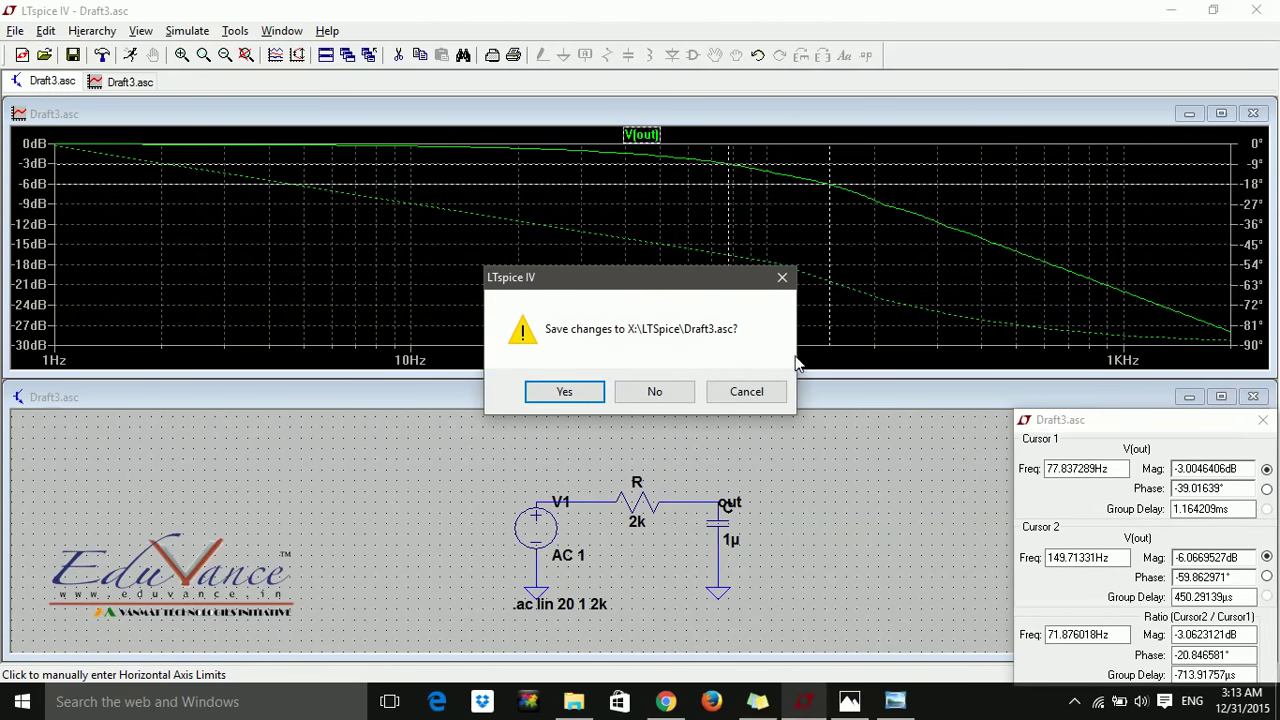
{"action": "left_click", "coordinate": [757, 393]}
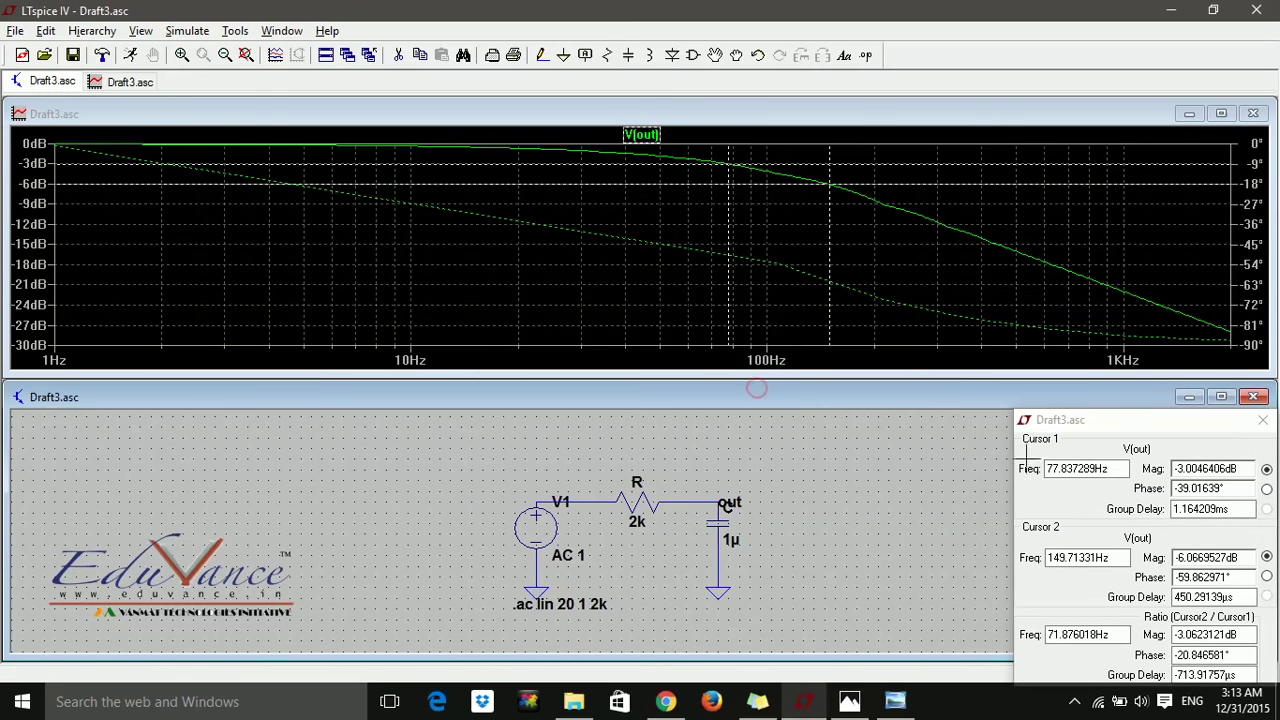
{"action": "left_click", "coordinate": [1263, 420]}
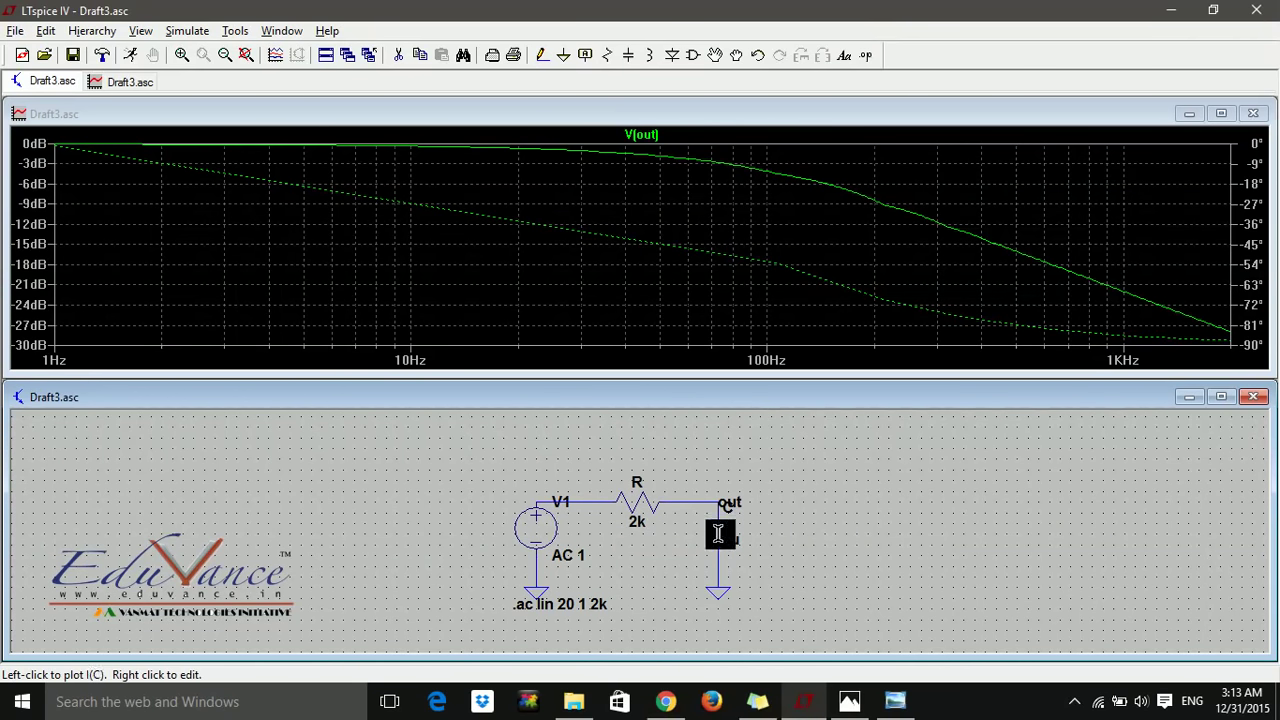
{"action": "right_click", "coordinate": [643, 525]}
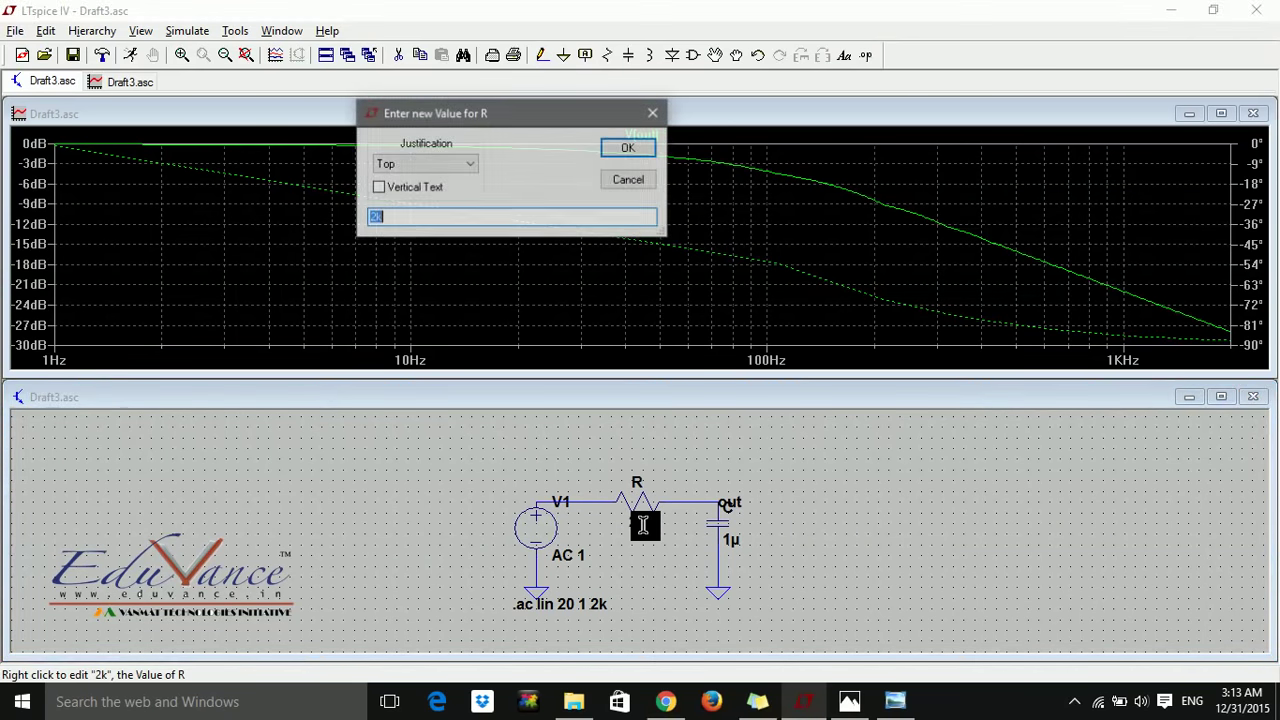
{"action": "key", "text": "BackSpace"}
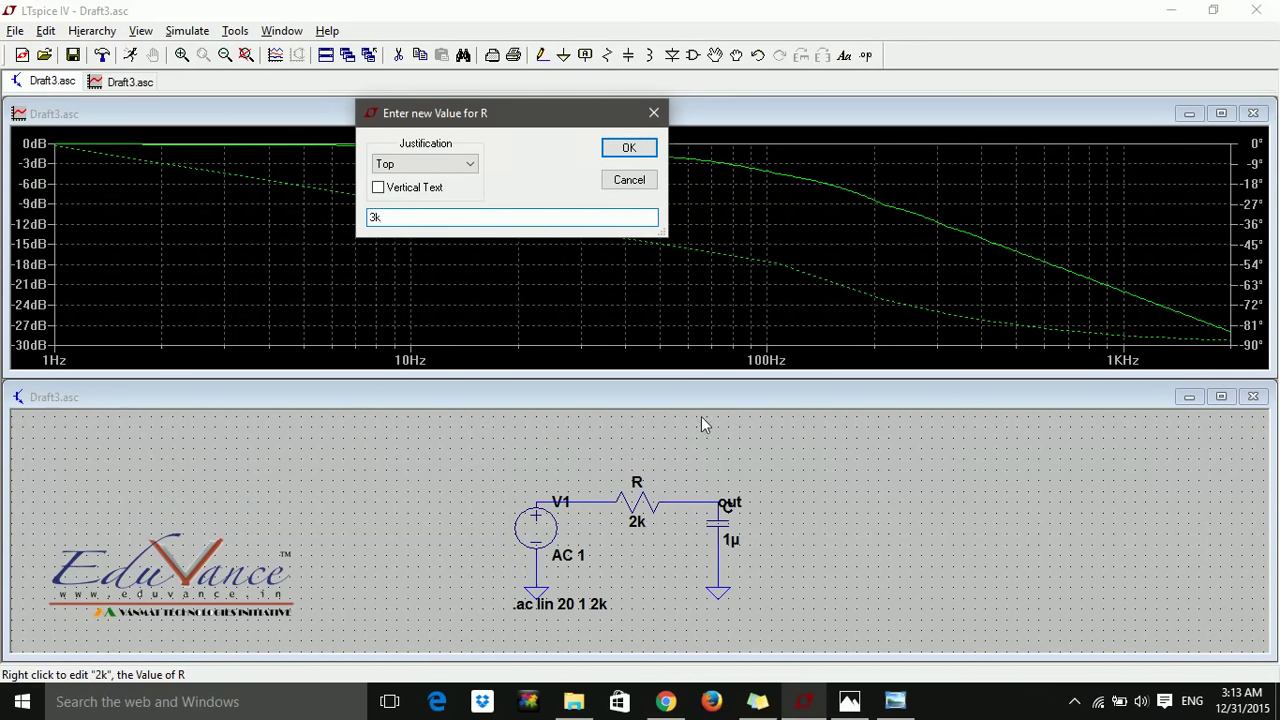
{"action": "left_click", "coordinate": [630, 148]}
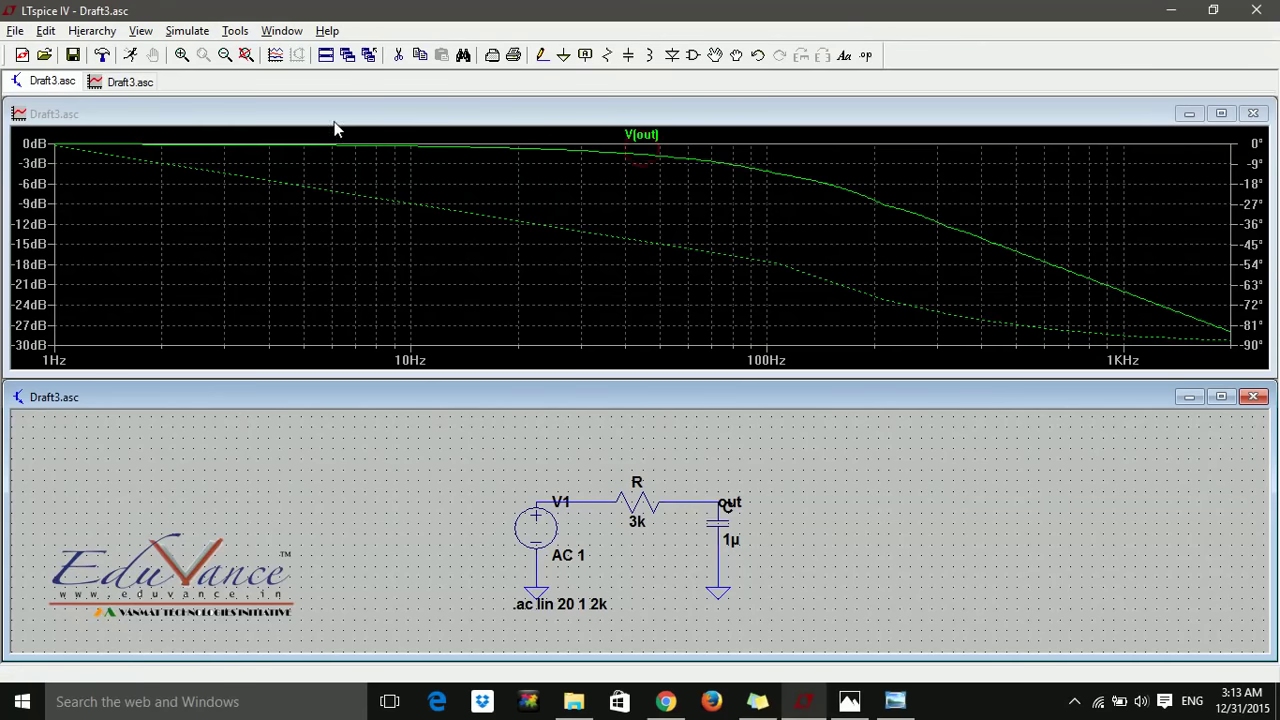
{"action": "left_click", "coordinate": [134, 57]}
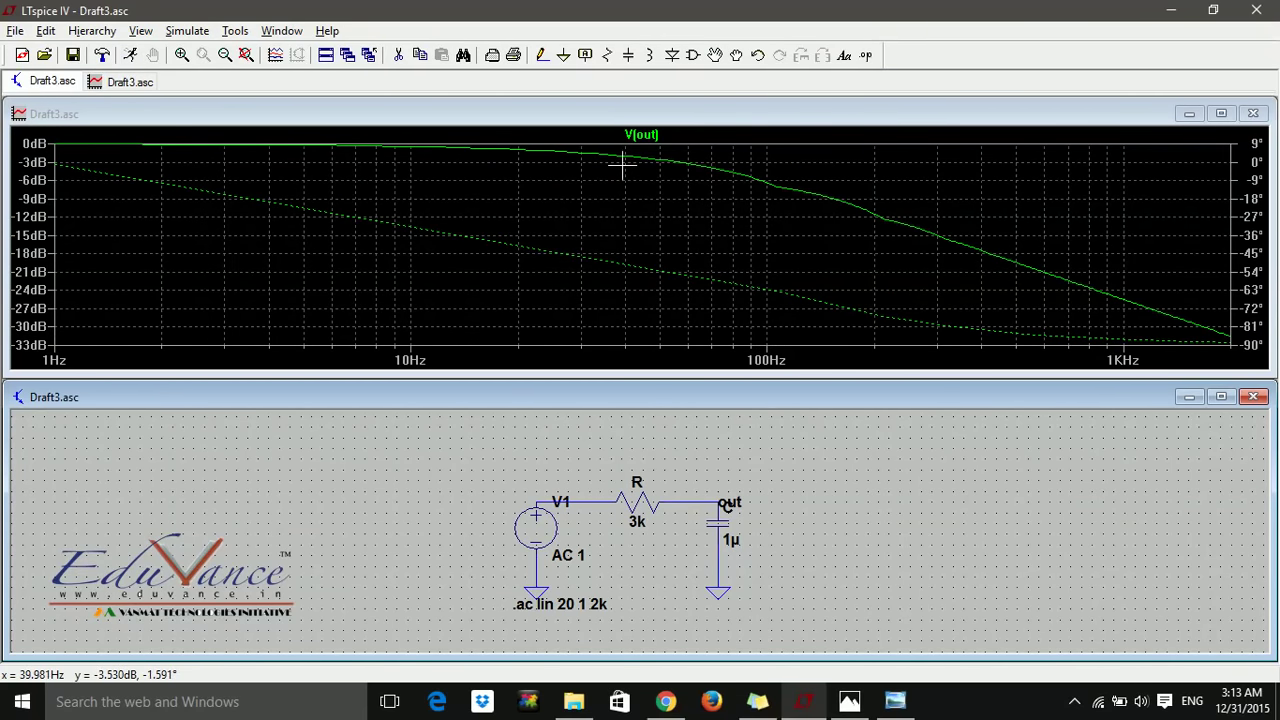
- Attach cursor 1 to V(out) and drag it to the -3 dB cutoff near 57.5 Hz
{"action": "right_click", "coordinate": [658, 130]}
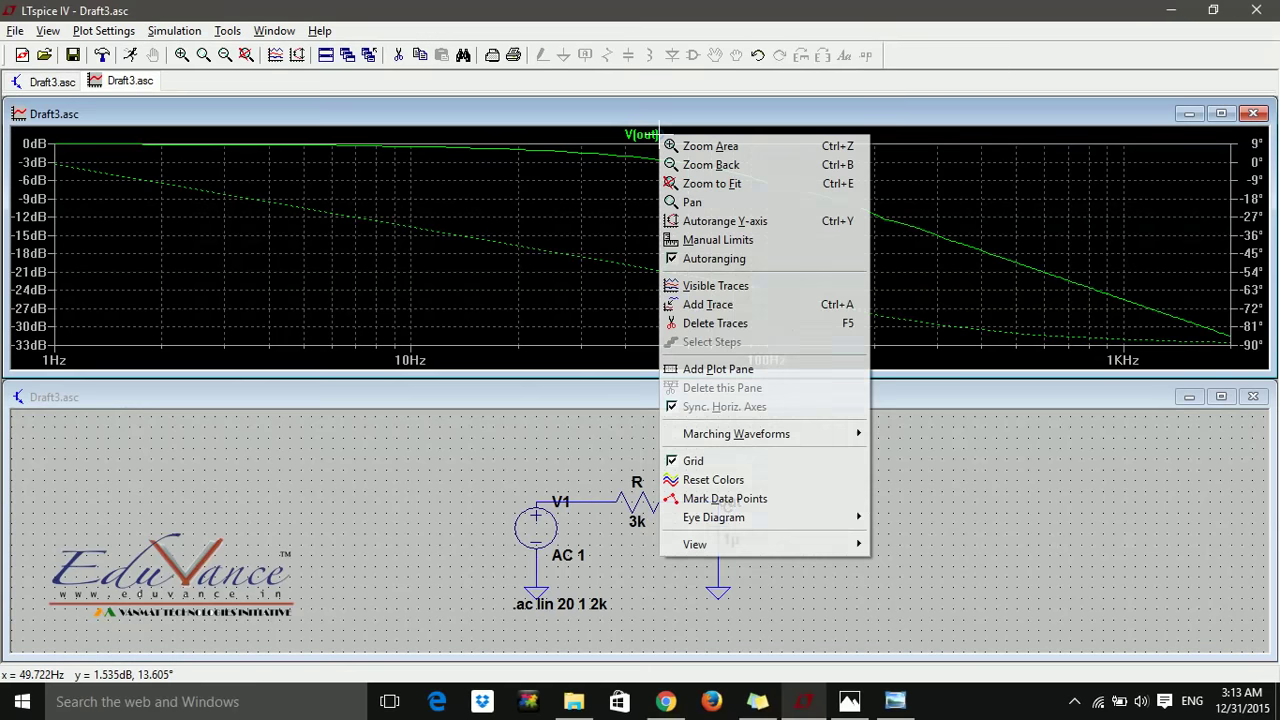
{"action": "left_click", "coordinate": [646, 134]}
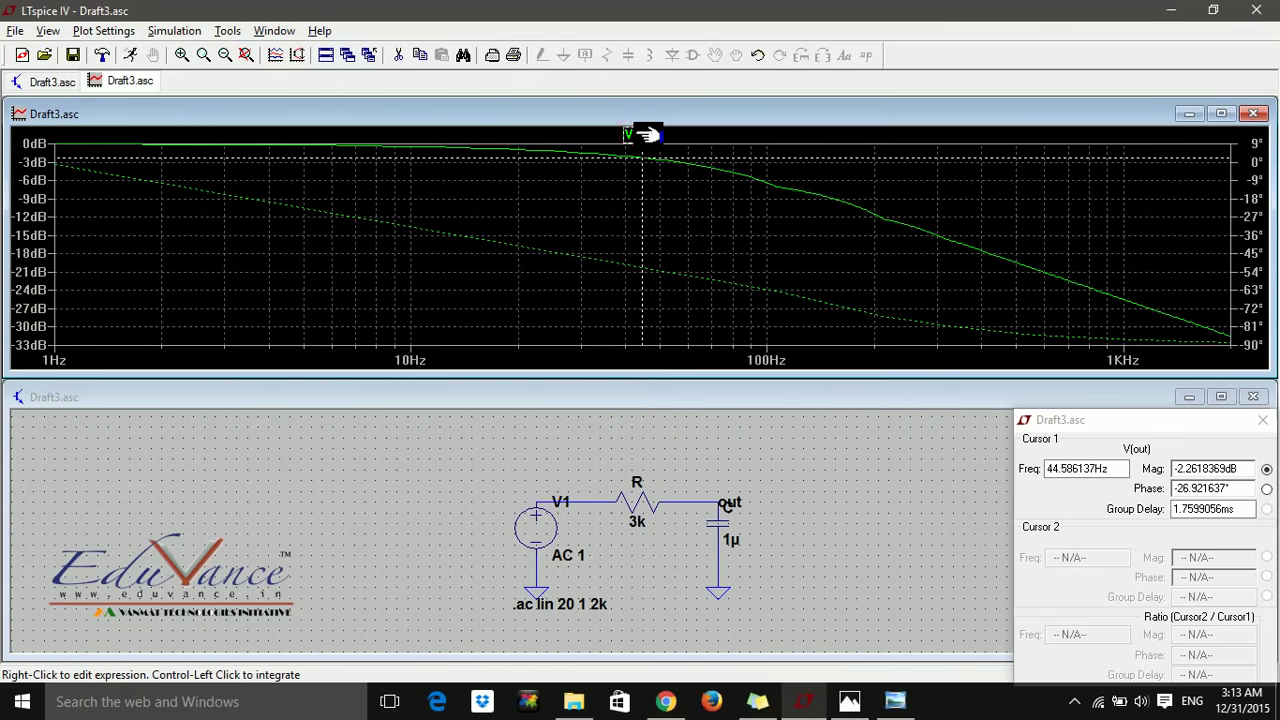
{"action": "right_click", "coordinate": [648, 134]}
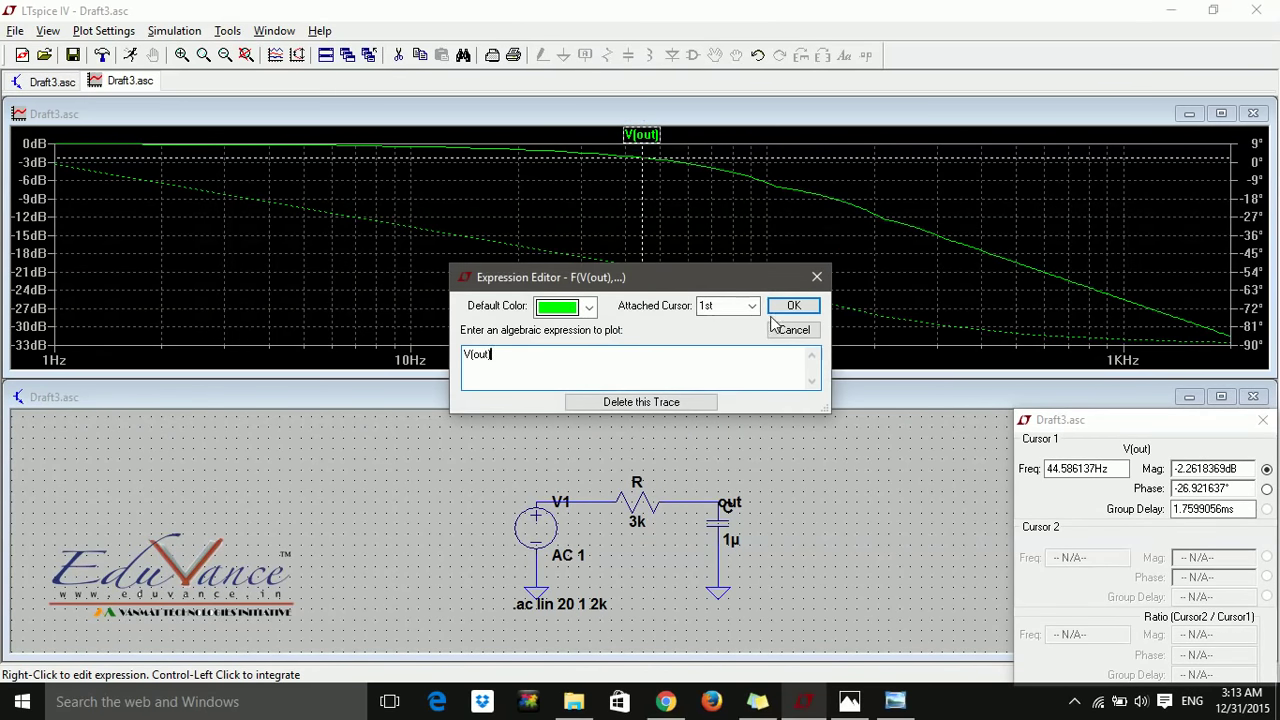
{"action": "left_click", "coordinate": [804, 309]}
{"action": "left_click_drag", "start_coordinate": [640, 153], "coordinate": [680, 182]}
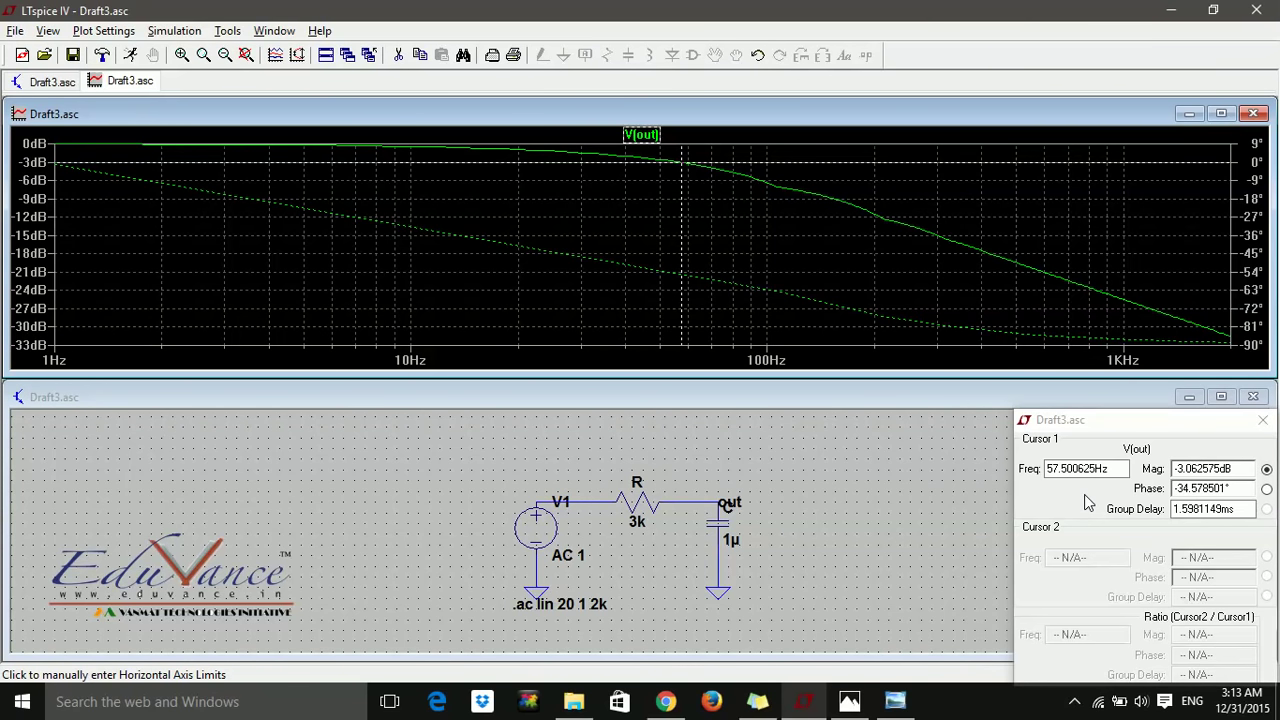
- Save the schematic as LPF.asc in the LTSpice folder on the X: drive
{"action": "left_click", "coordinate": [15, 31]}
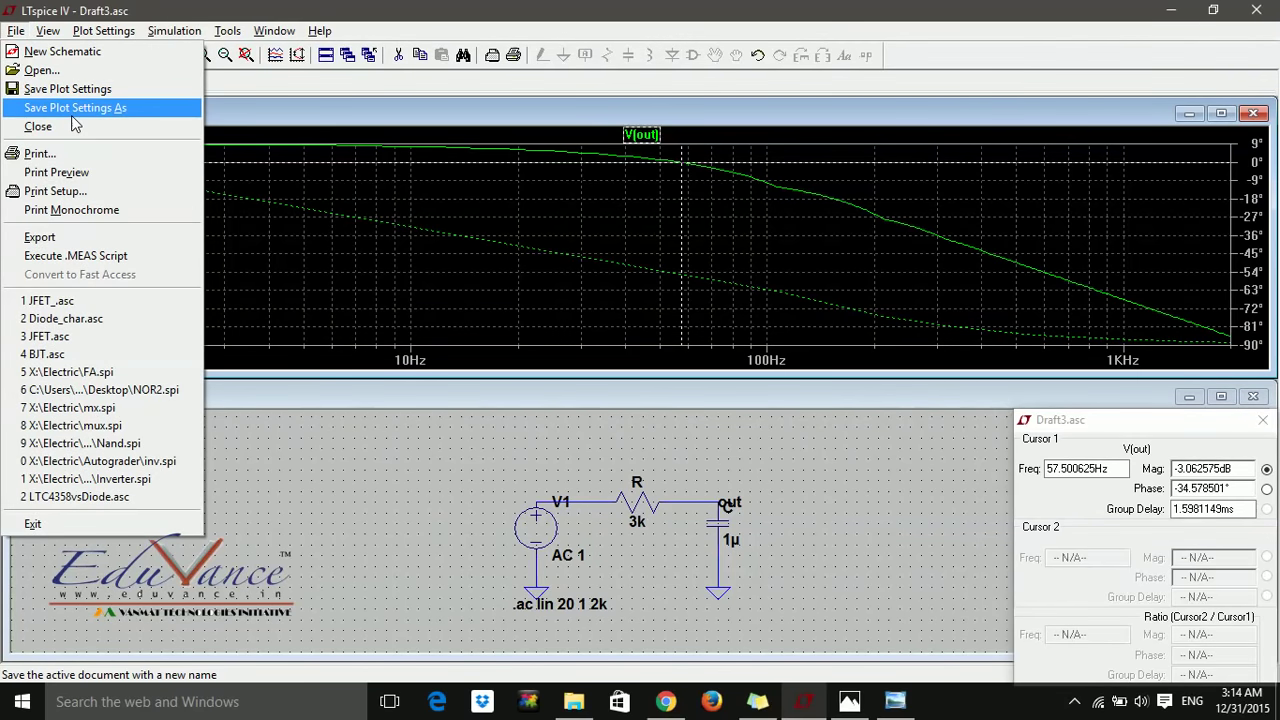
{"action": "left_click", "coordinate": [420, 484]}
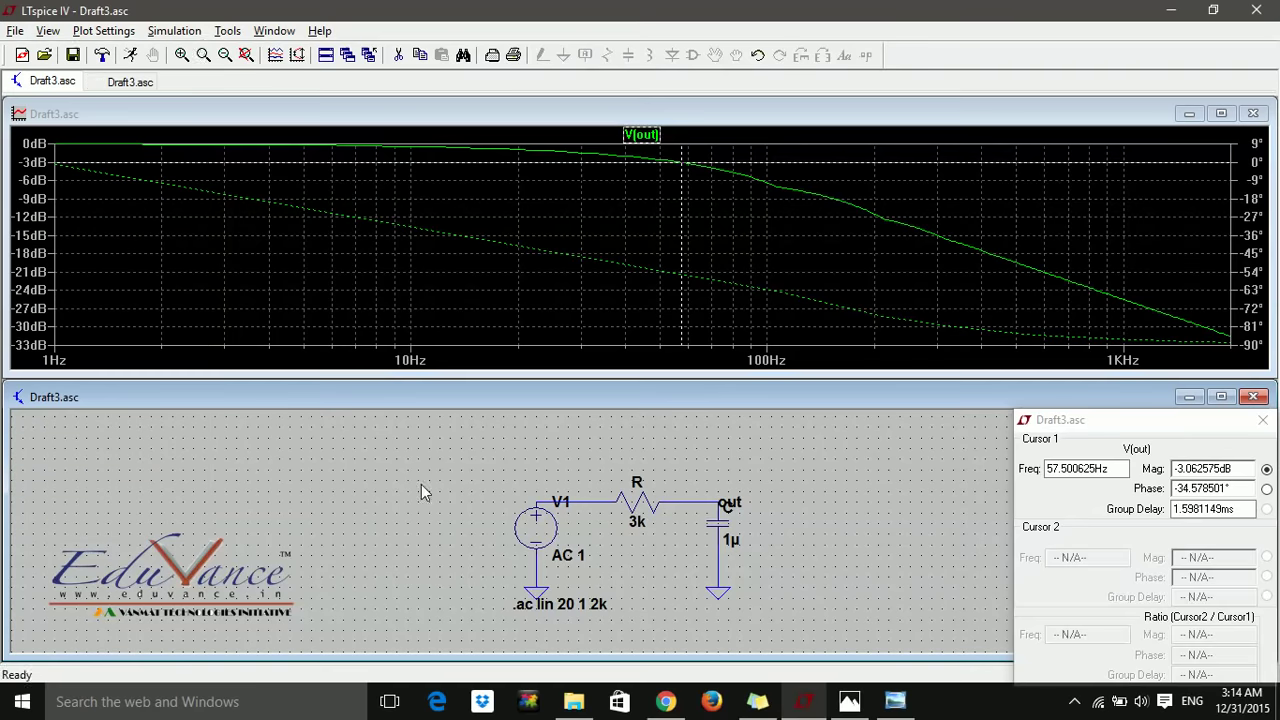
{"action": "left_click", "coordinate": [362, 396]}
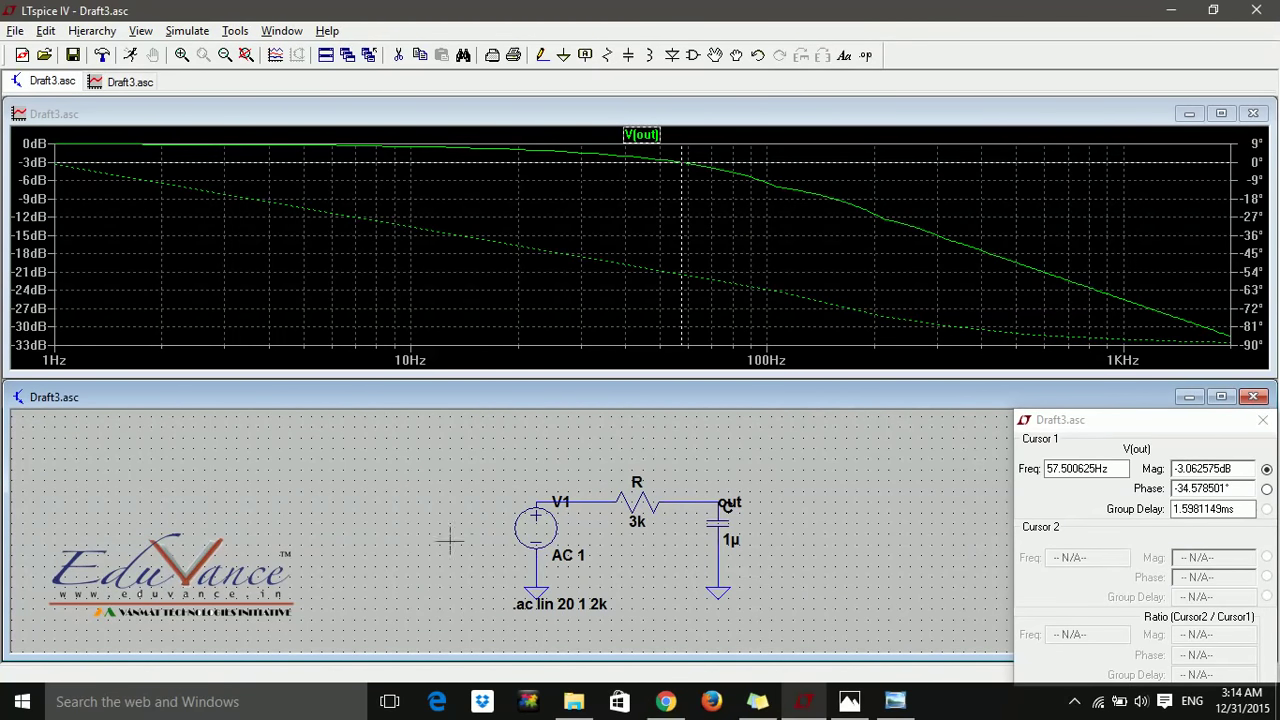
{"action": "left_click", "coordinate": [14, 30]}
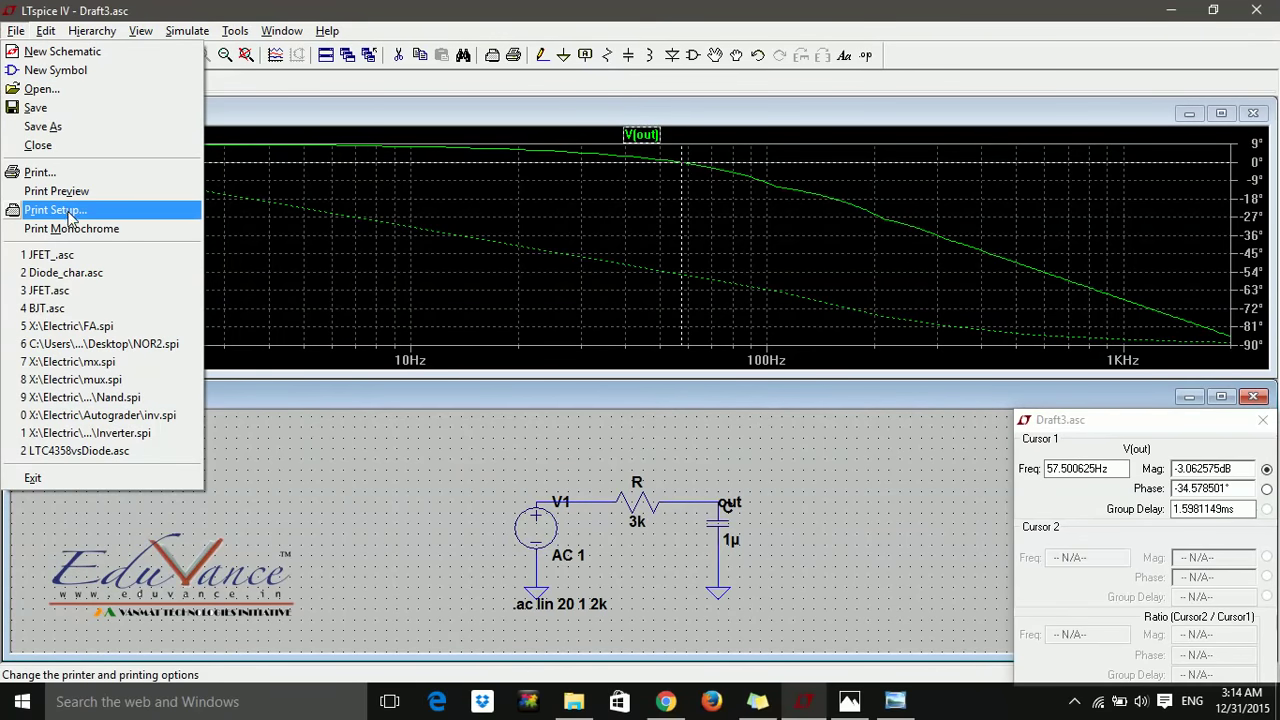
{"action": "left_click", "coordinate": [78, 131]}
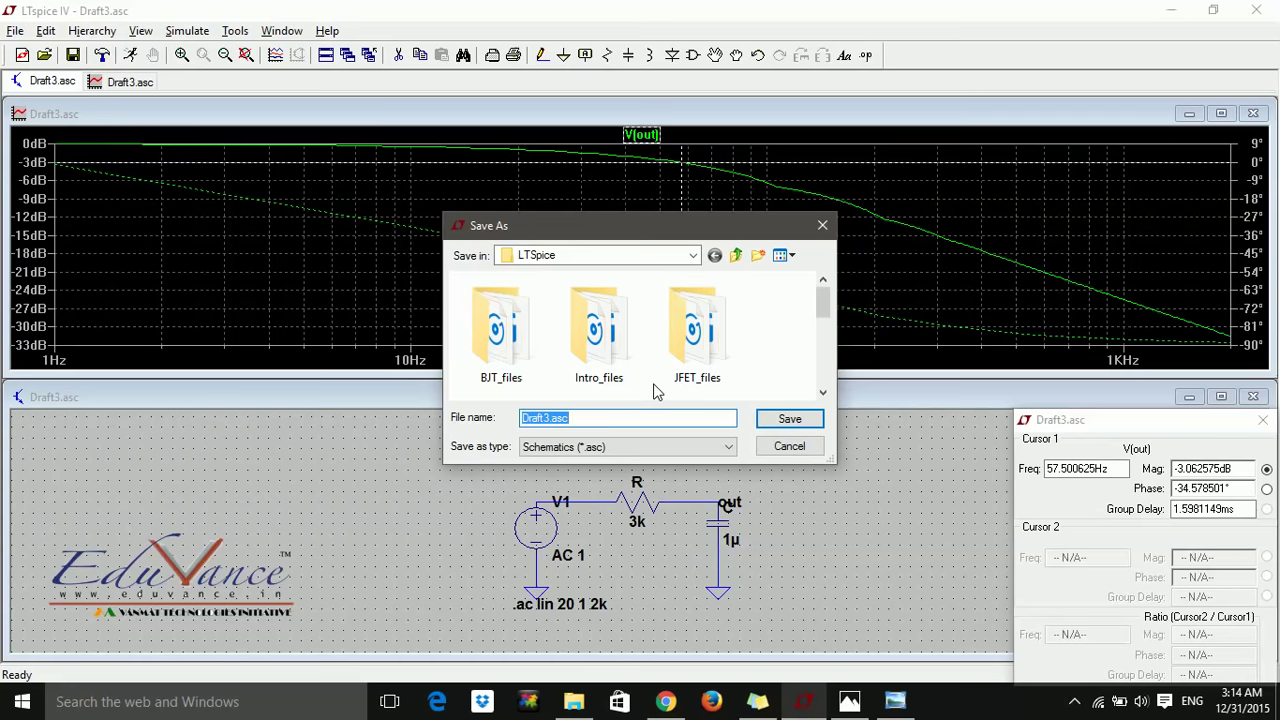
{"action": "type", "text": "LPF"}
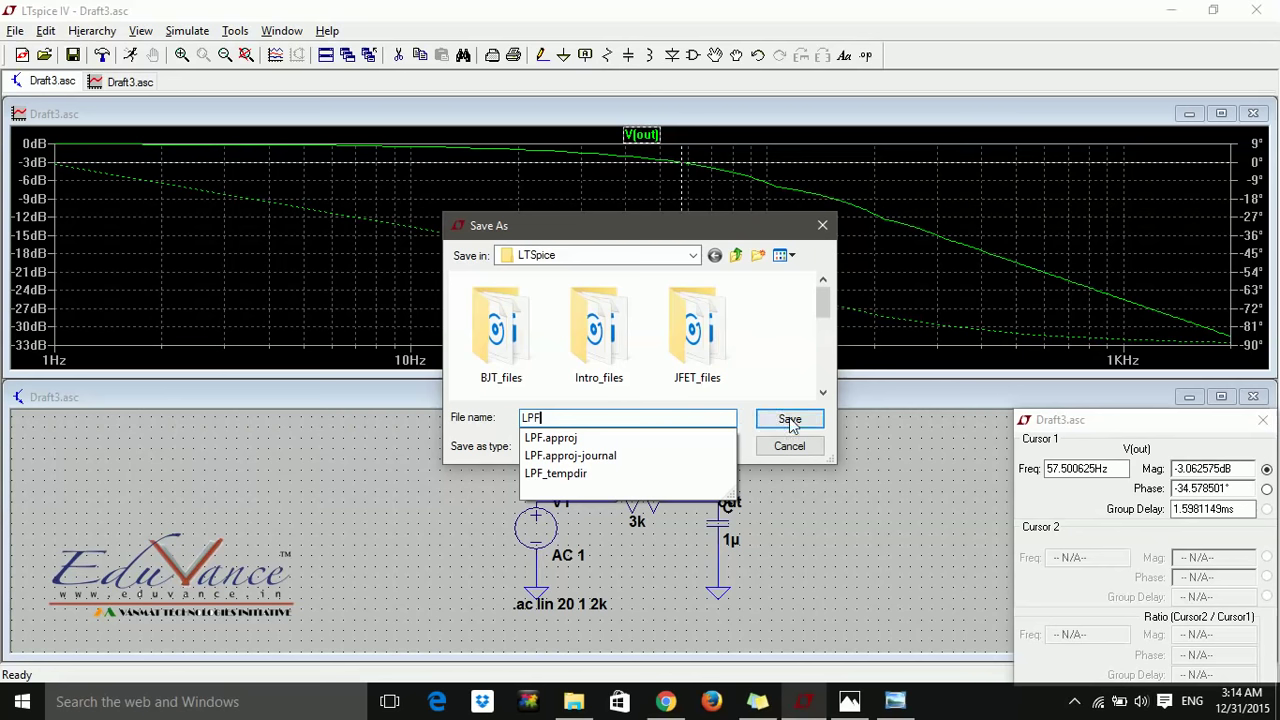
{"action": "left_click", "coordinate": [740, 258]}
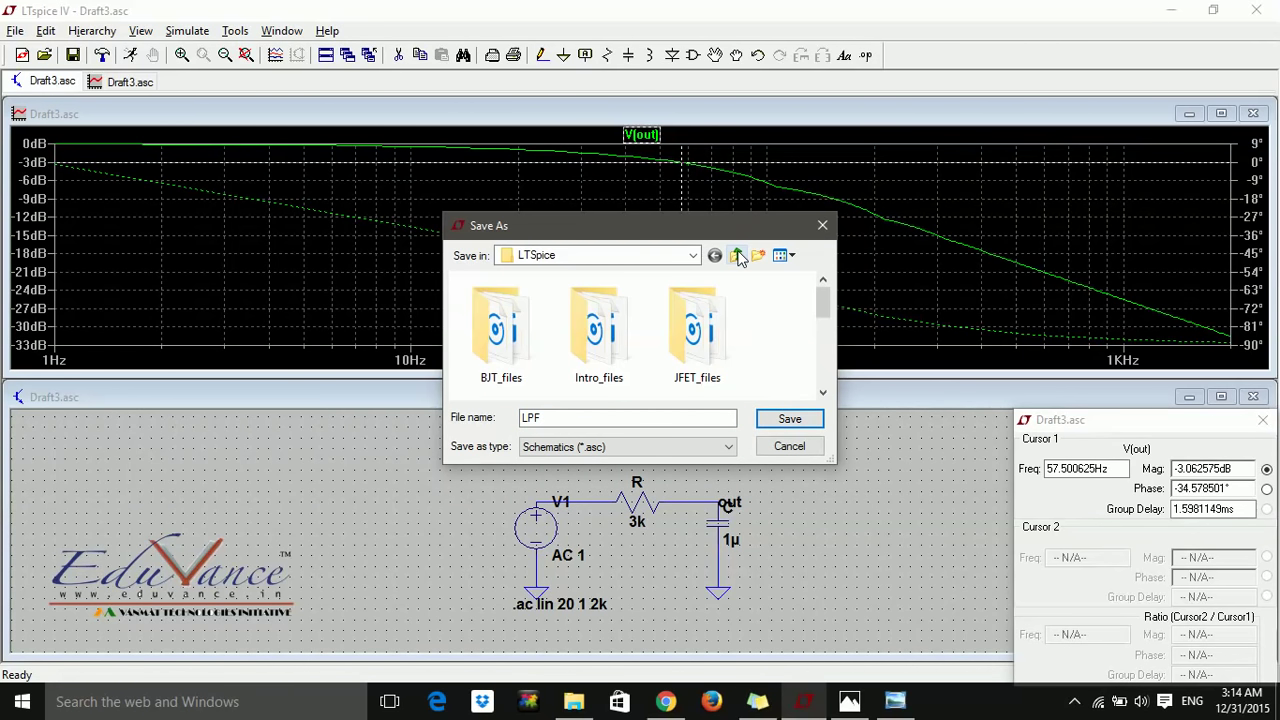
{"action": "left_click", "coordinate": [738, 257]}
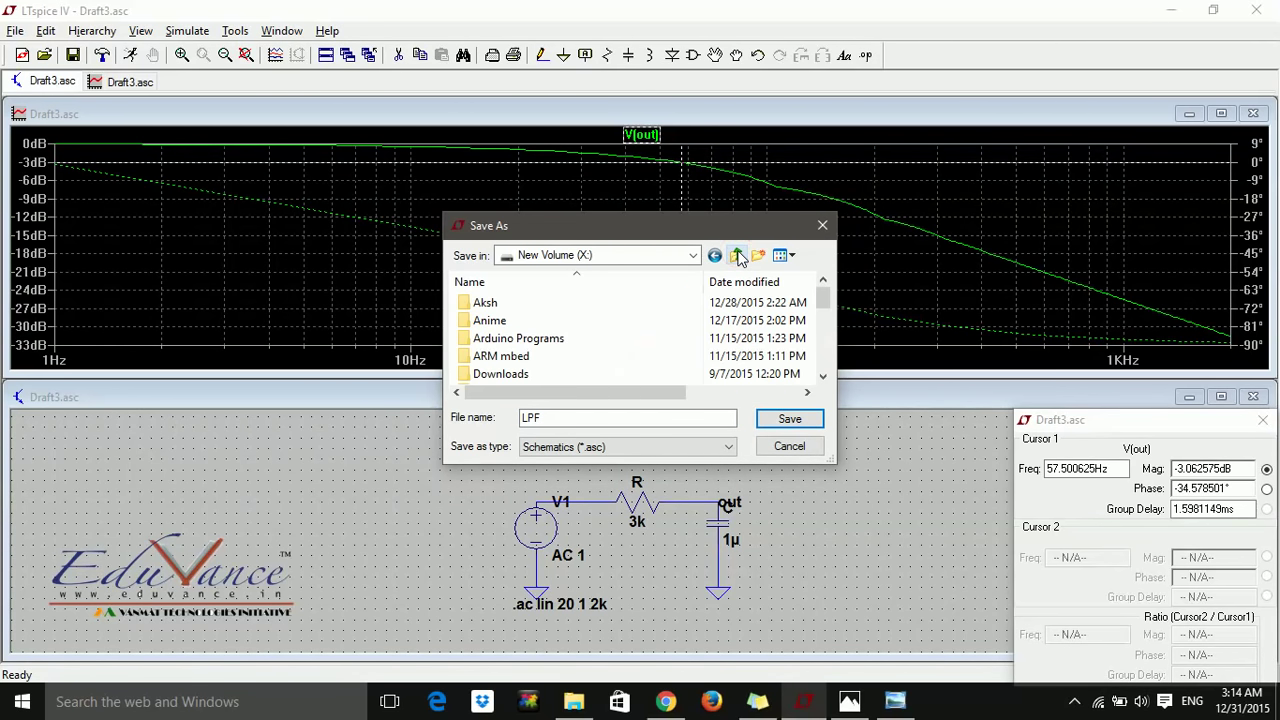
{"action": "scroll", "coordinate": [660, 320], "scroll_direction": "down", "scroll_amount": 6}
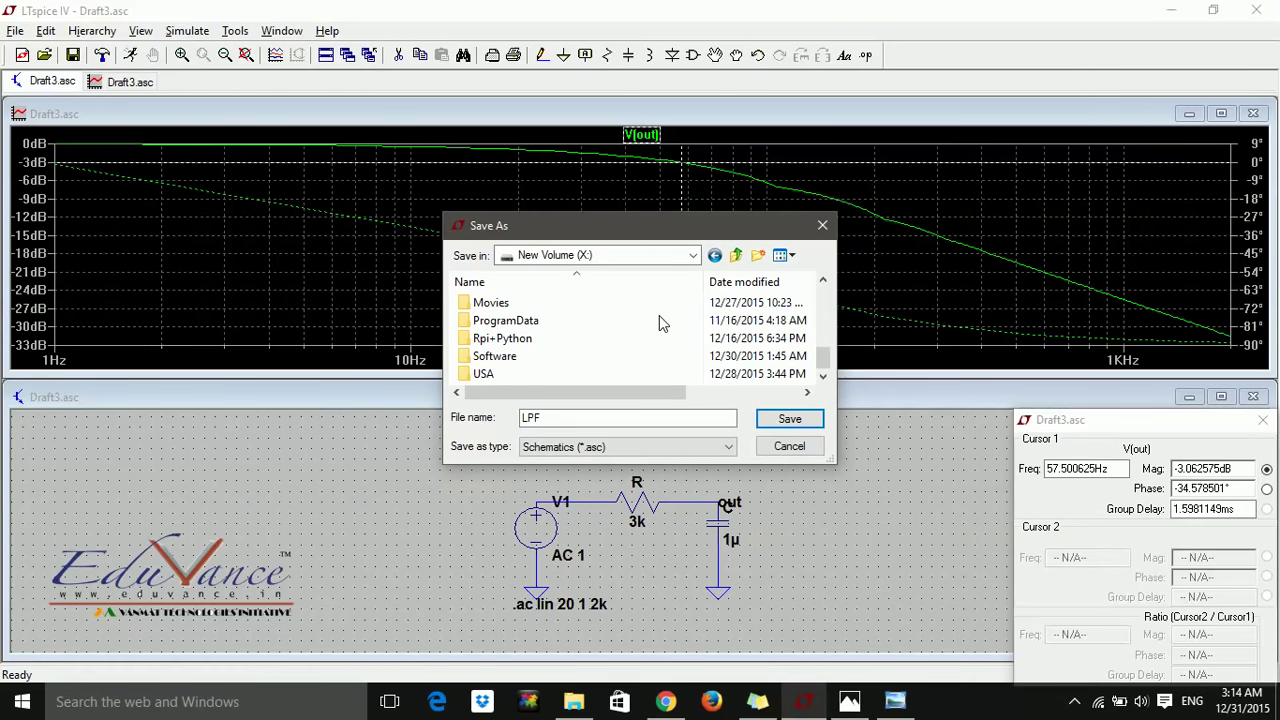
{"action": "scroll", "coordinate": [557, 352], "scroll_direction": "up", "scroll_amount": 2}
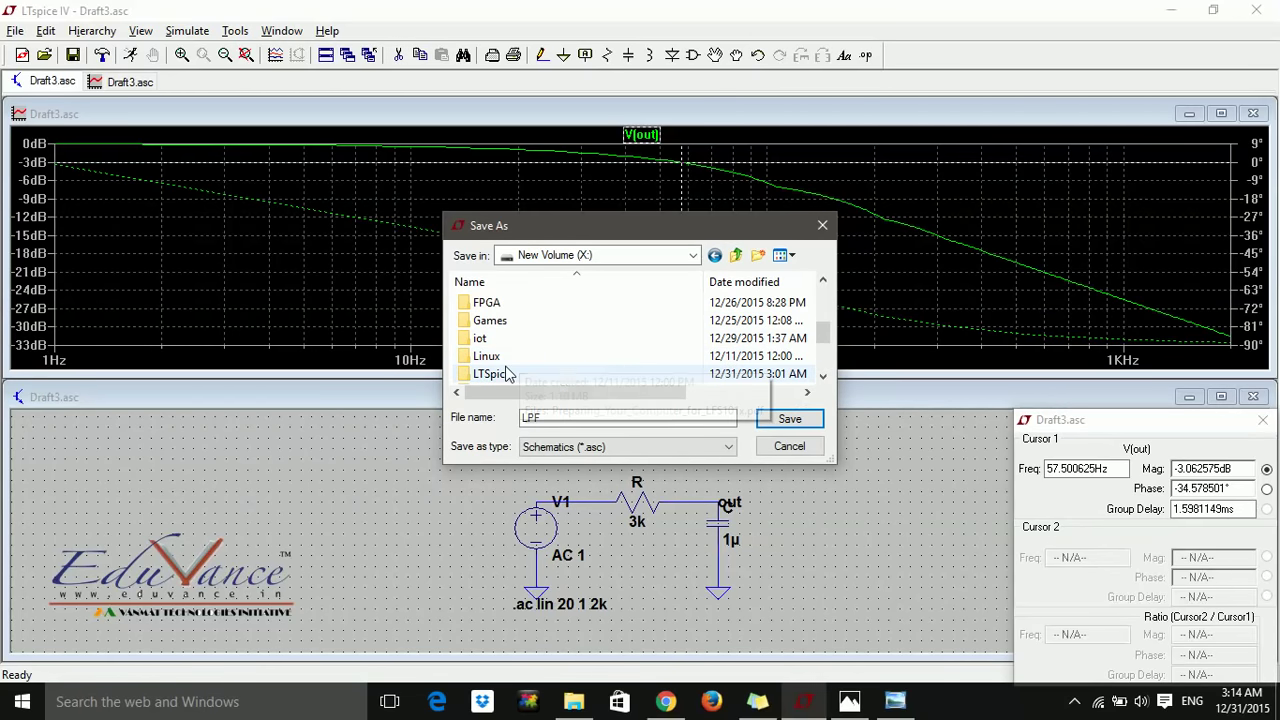
{"action": "double_click", "coordinate": [507, 373]}
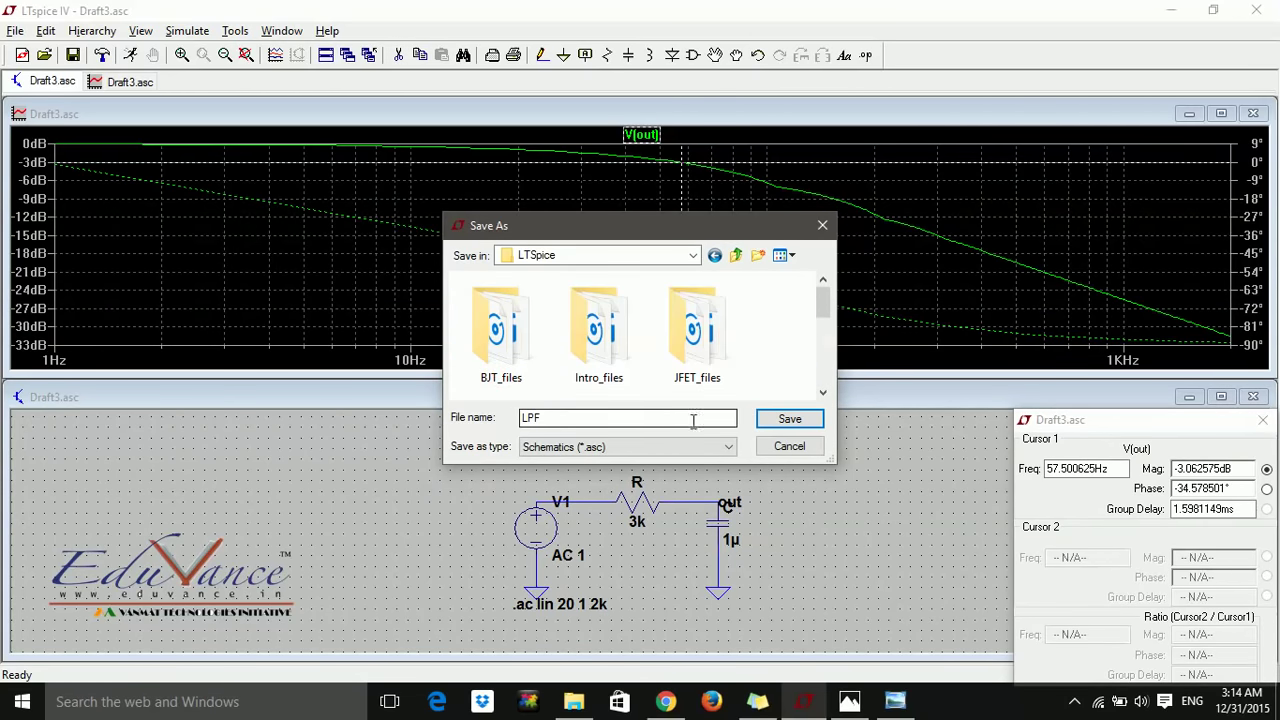
{"action": "left_click", "coordinate": [806, 418]}
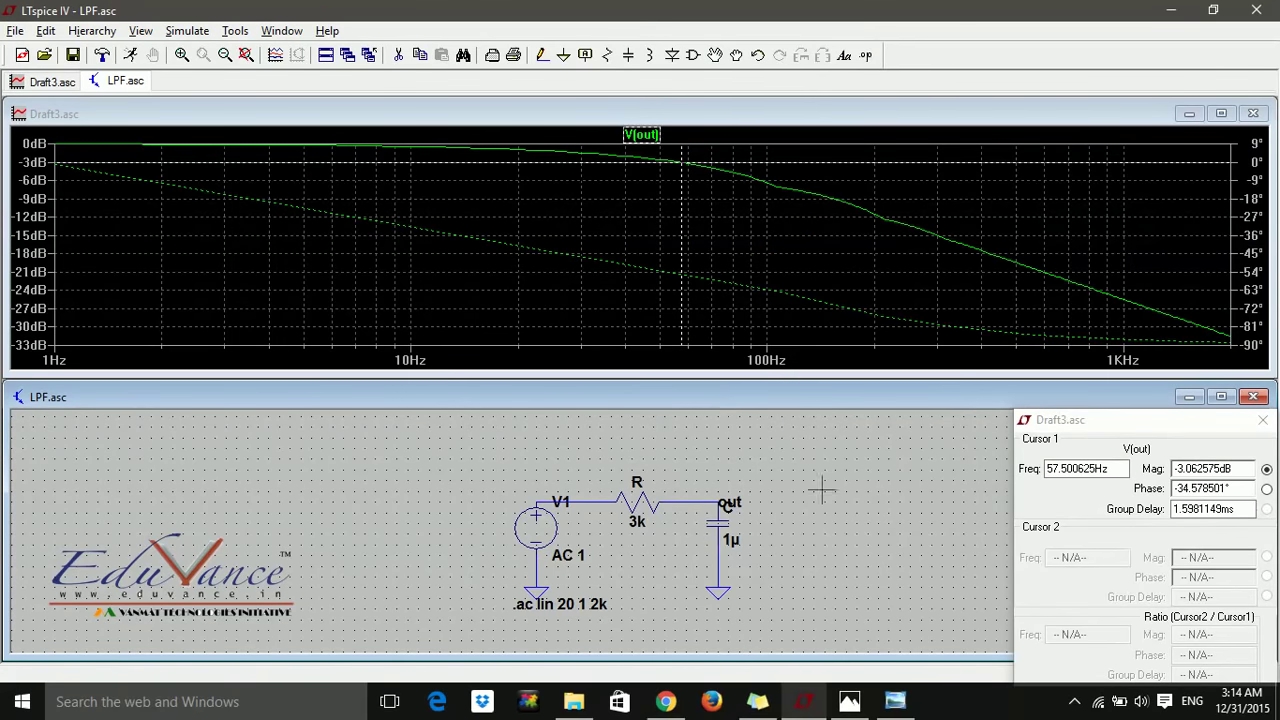